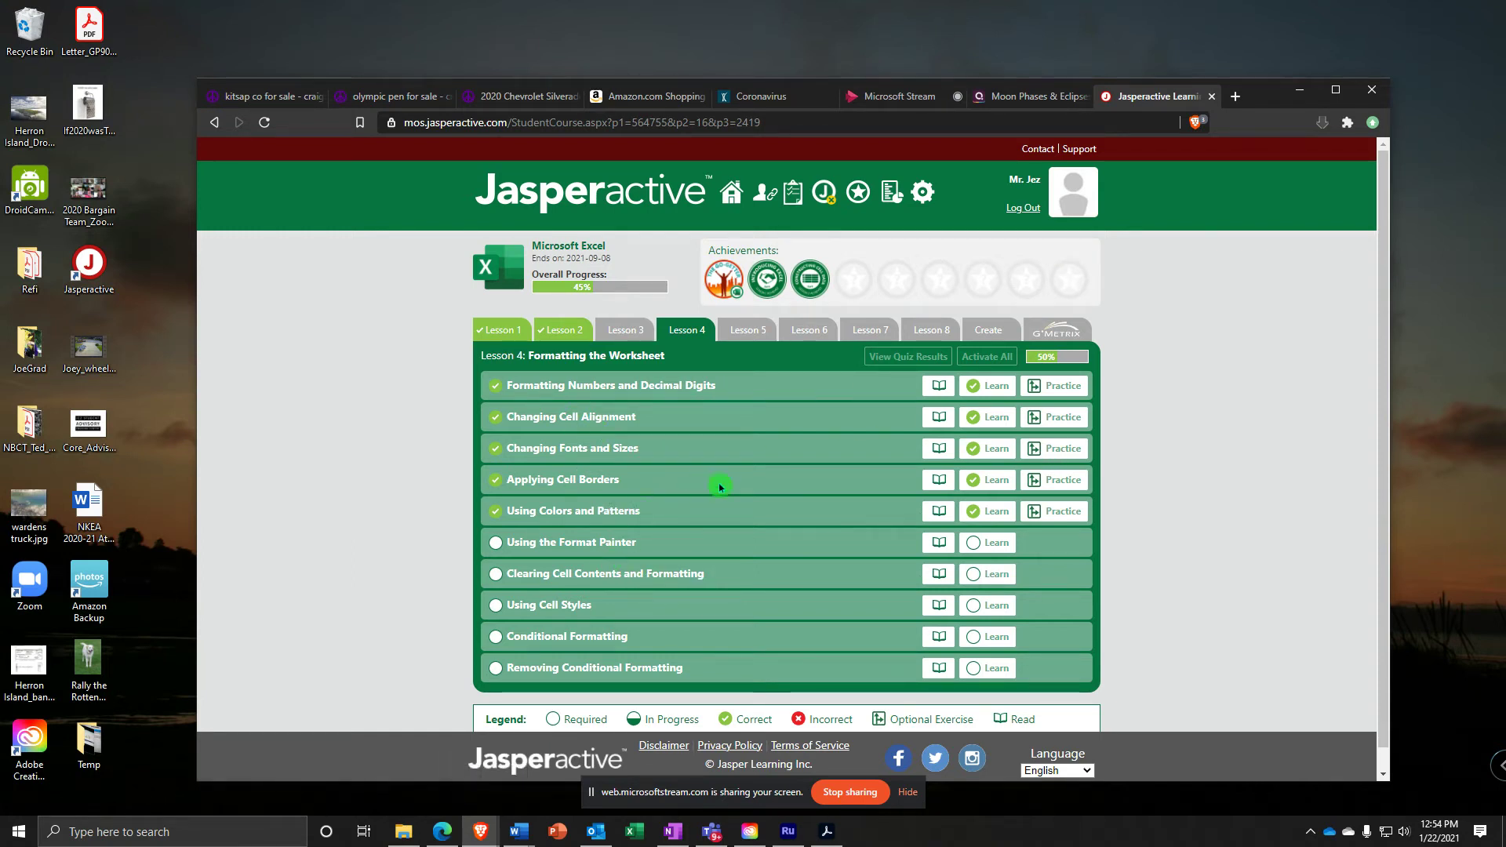
Start the Using the Format Painter Learn exercise and let Jasperactive CCI Learning open
left_click(990, 543)
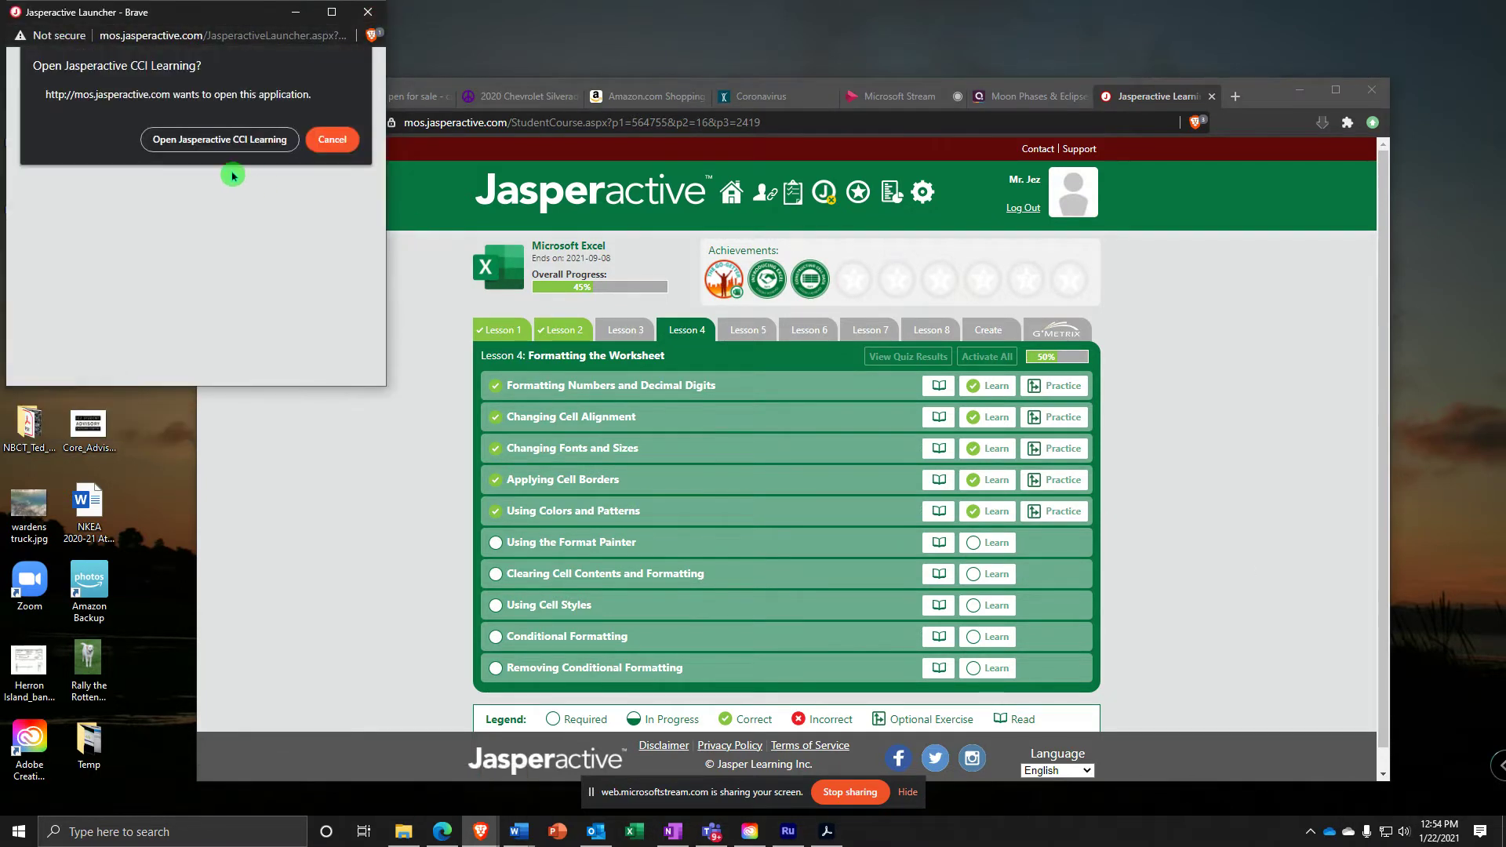
left_click(220, 140)
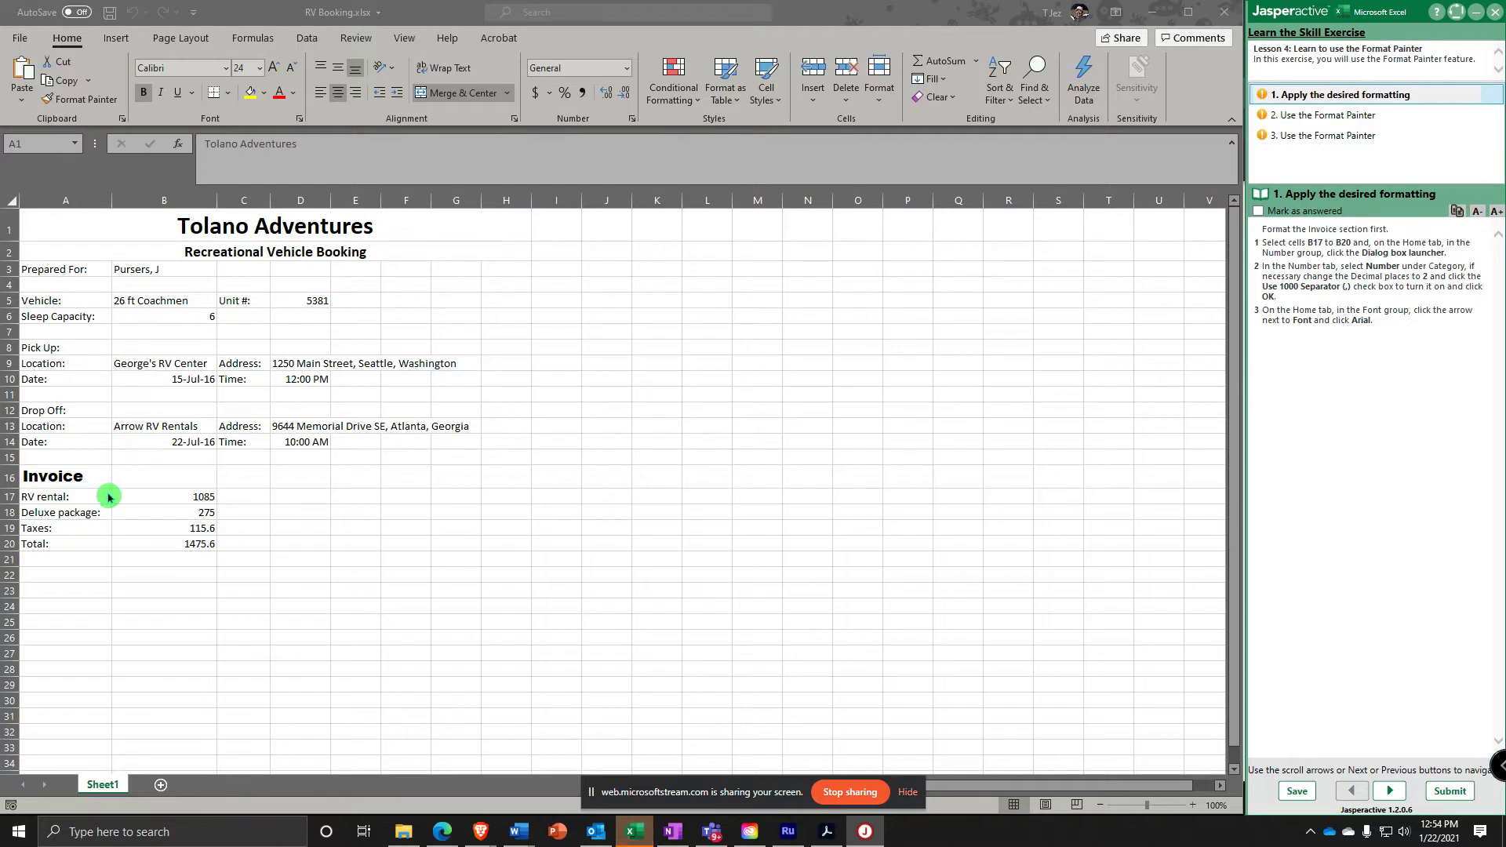
Format B17:B20 as Number with 2 decimal places and the 1000 separator
left_click_drag(177, 492, 174, 543)
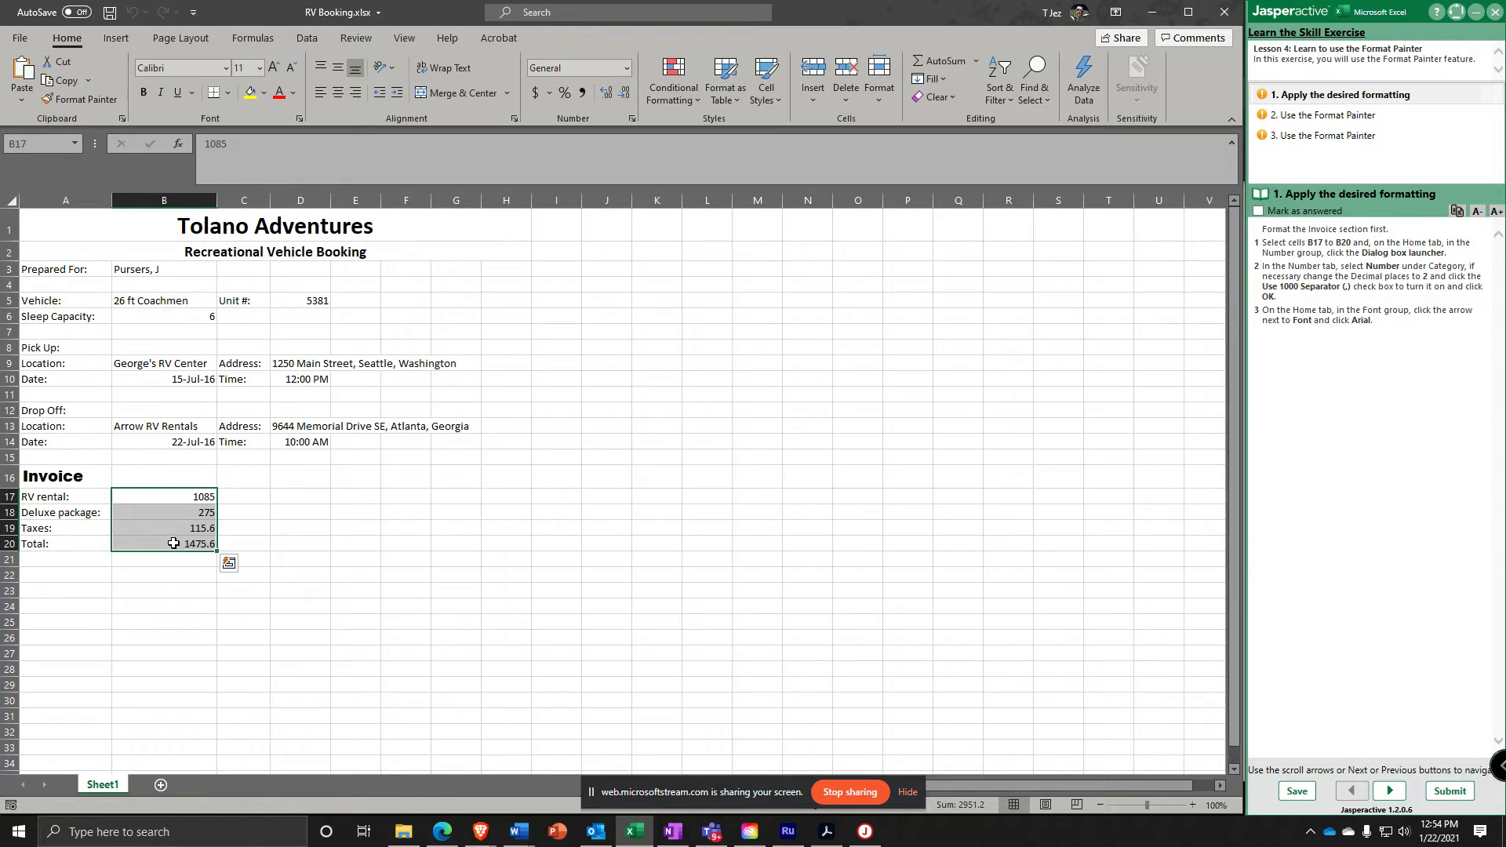
left_click(631, 120)
left_click(631, 120)
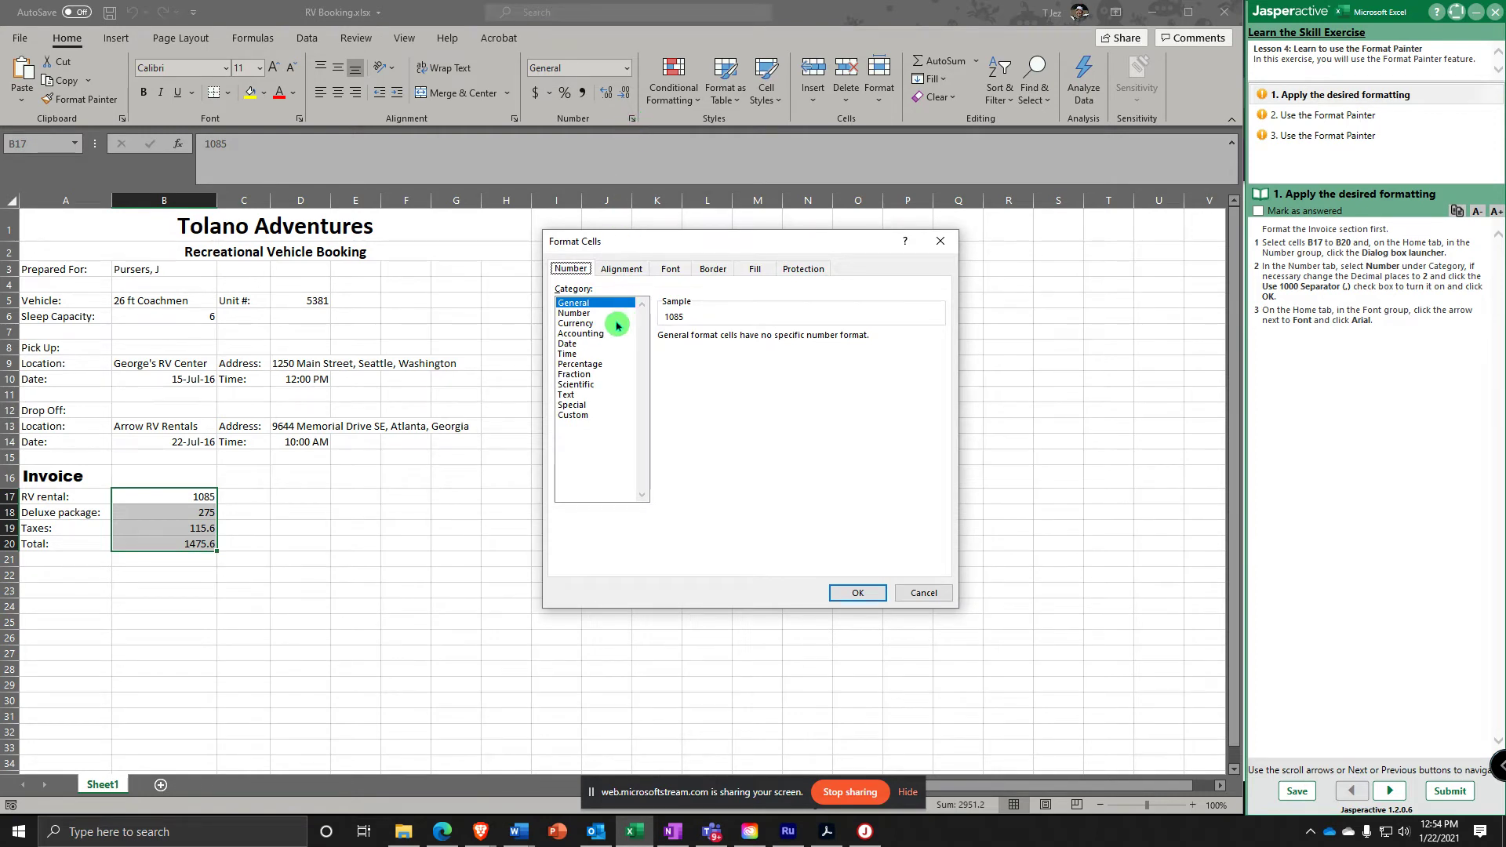
left_click(574, 314)
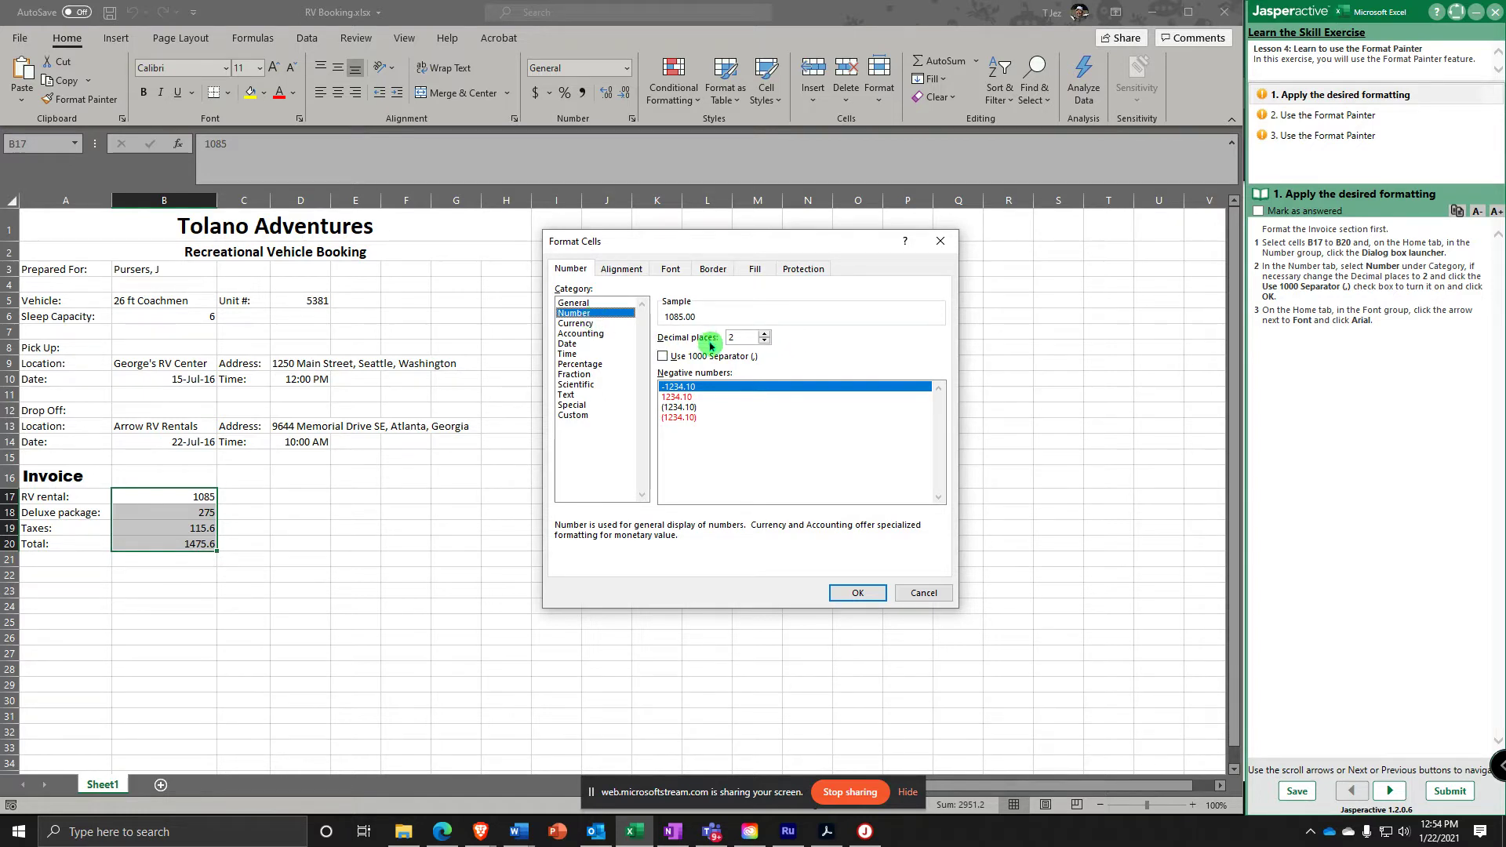
left_click(667, 358)
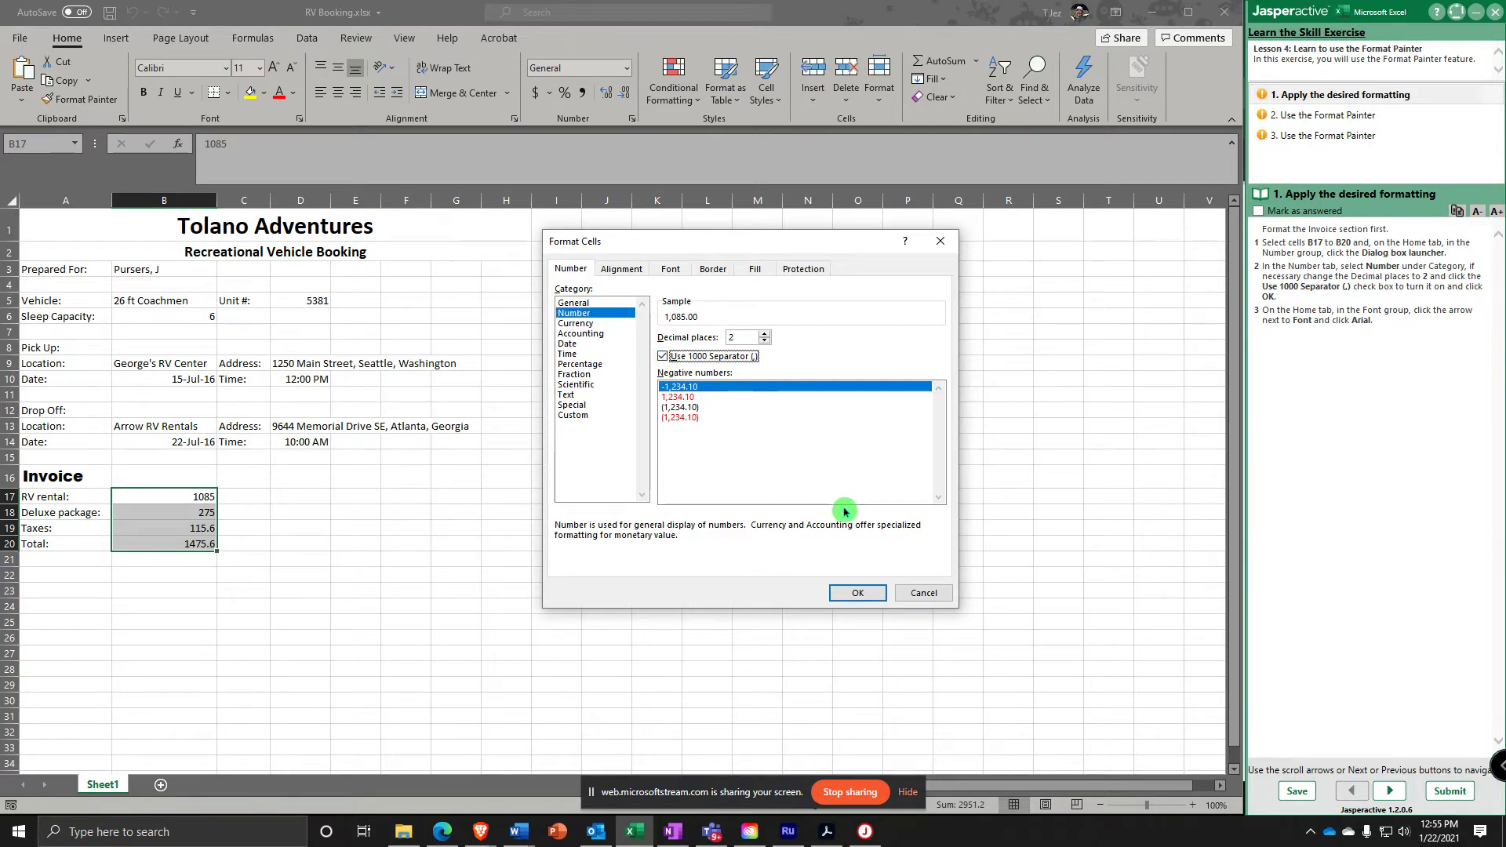
left_click(860, 594)
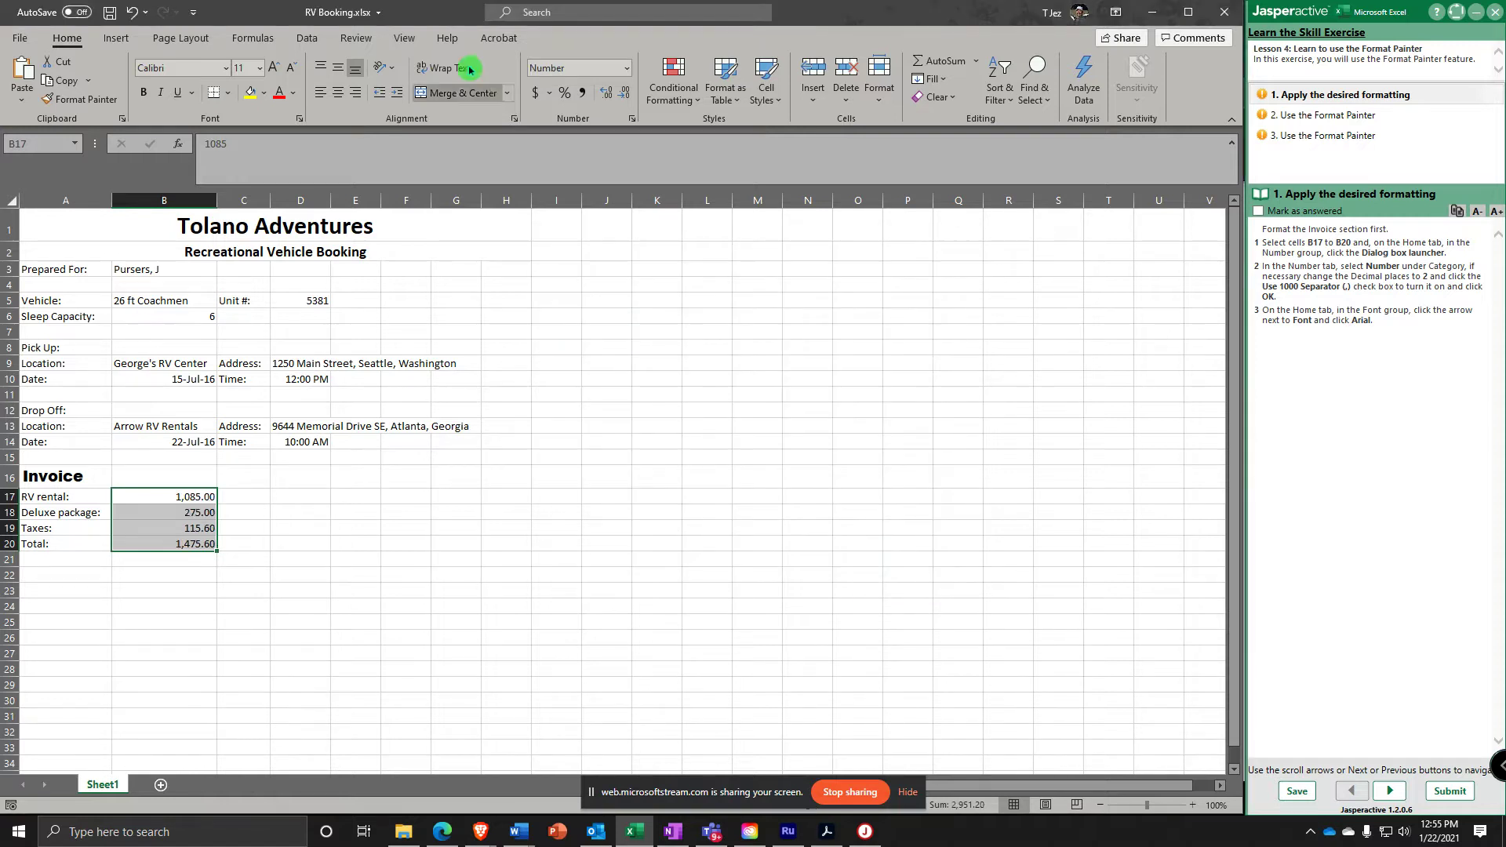
Set the B17:B20 amounts to Arial and advance the exercise to the Format Painter step
left_click(226, 68)
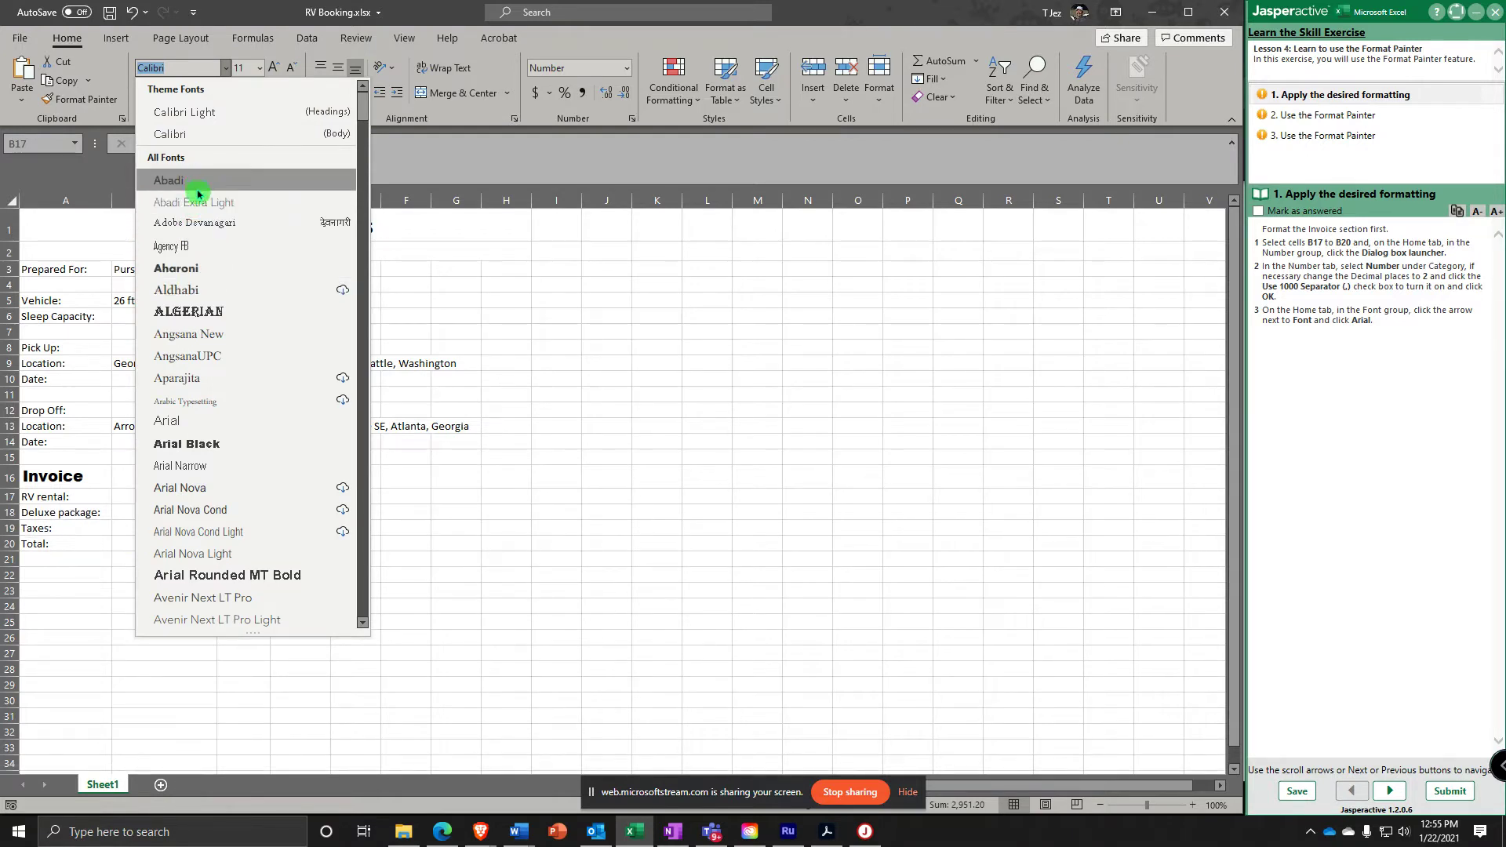
left_click(200, 422)
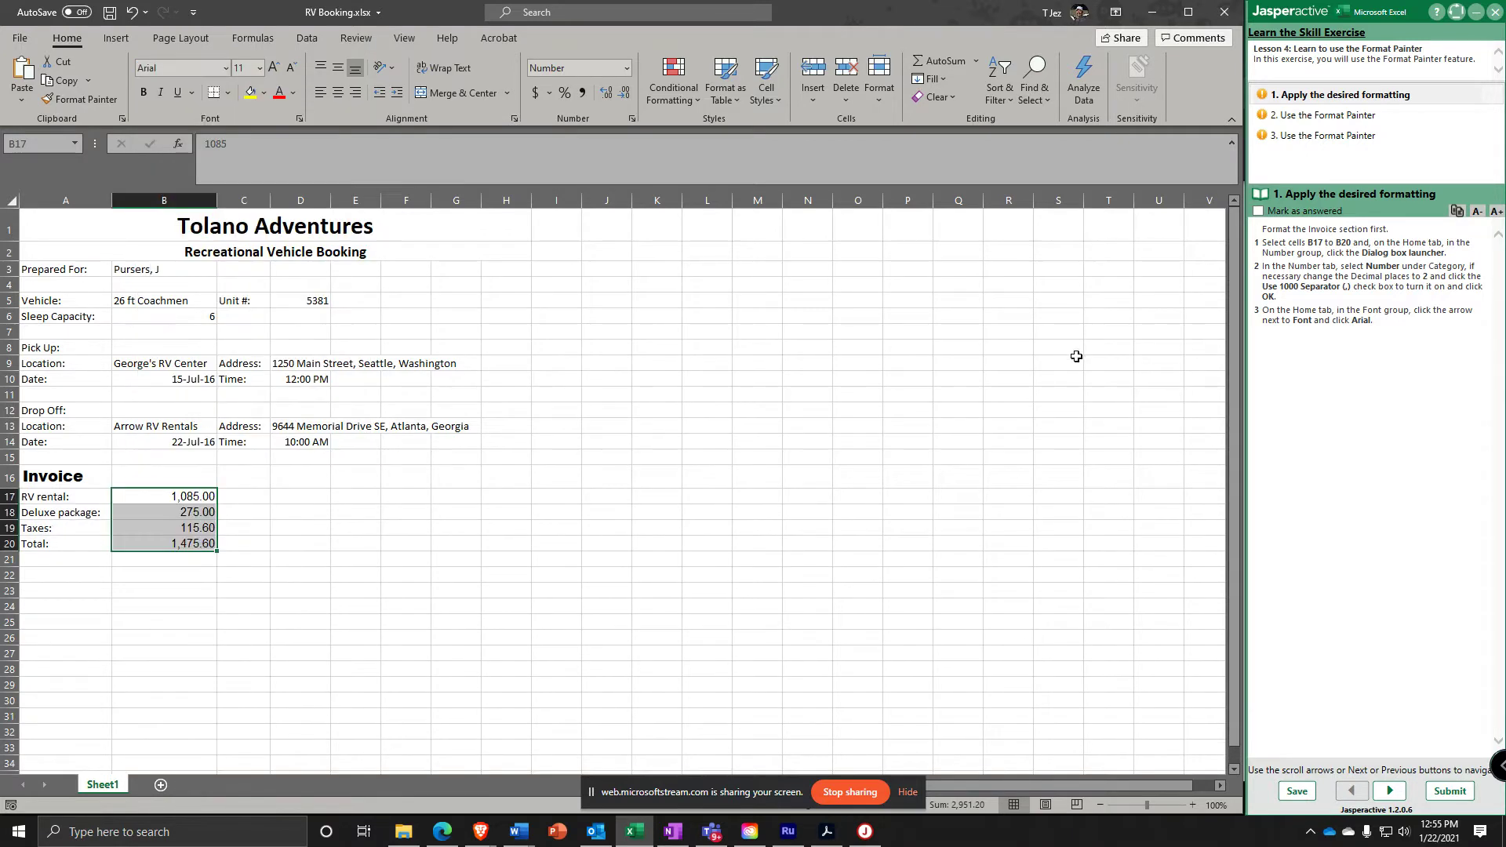
left_click(1389, 790)
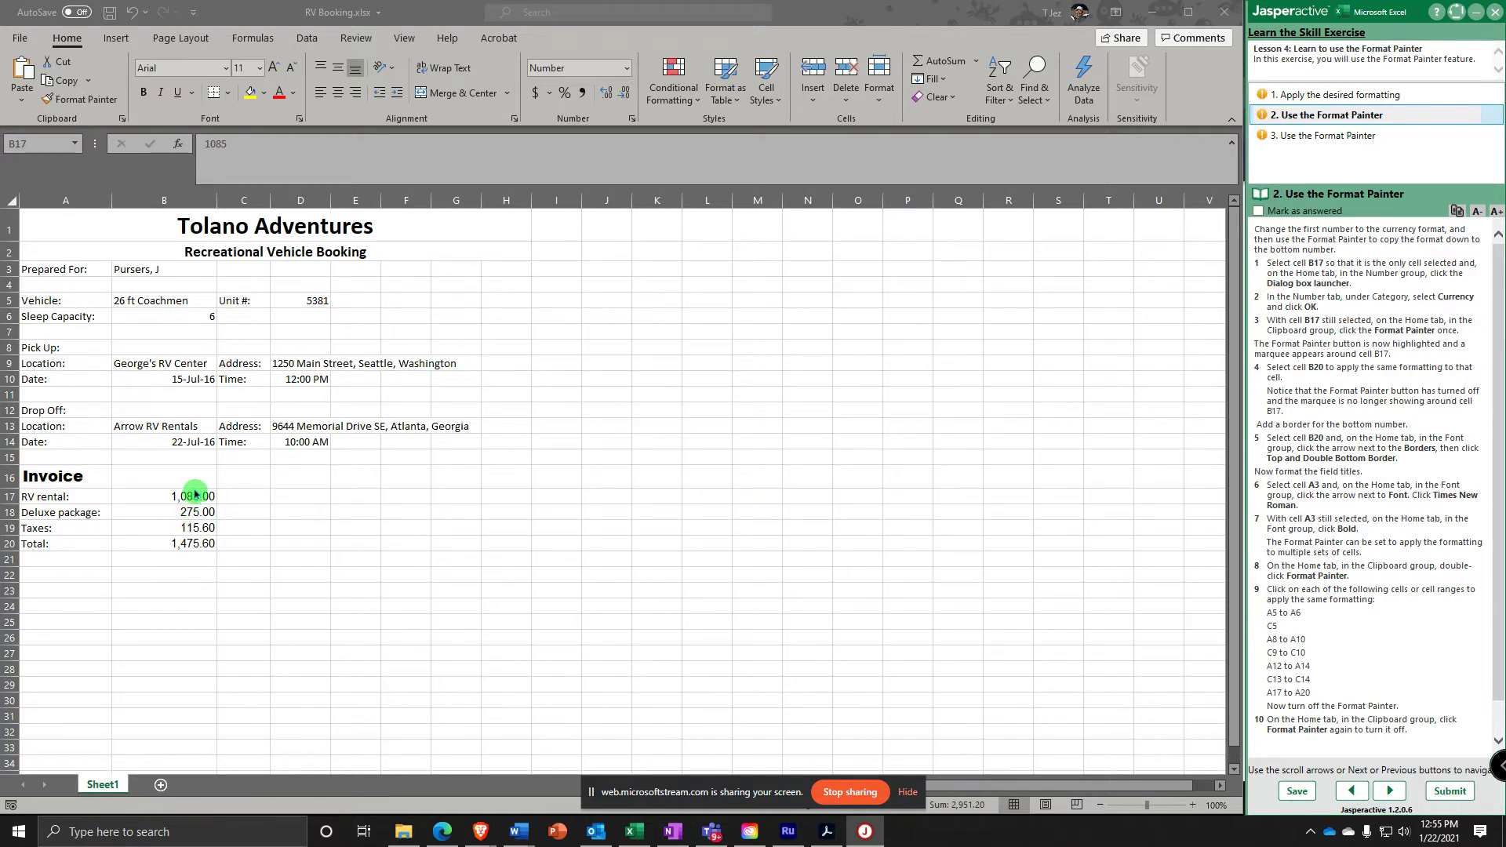
Apply Currency format to the RV rental amount in B17
left_click(249, 493)
left_click(200, 496)
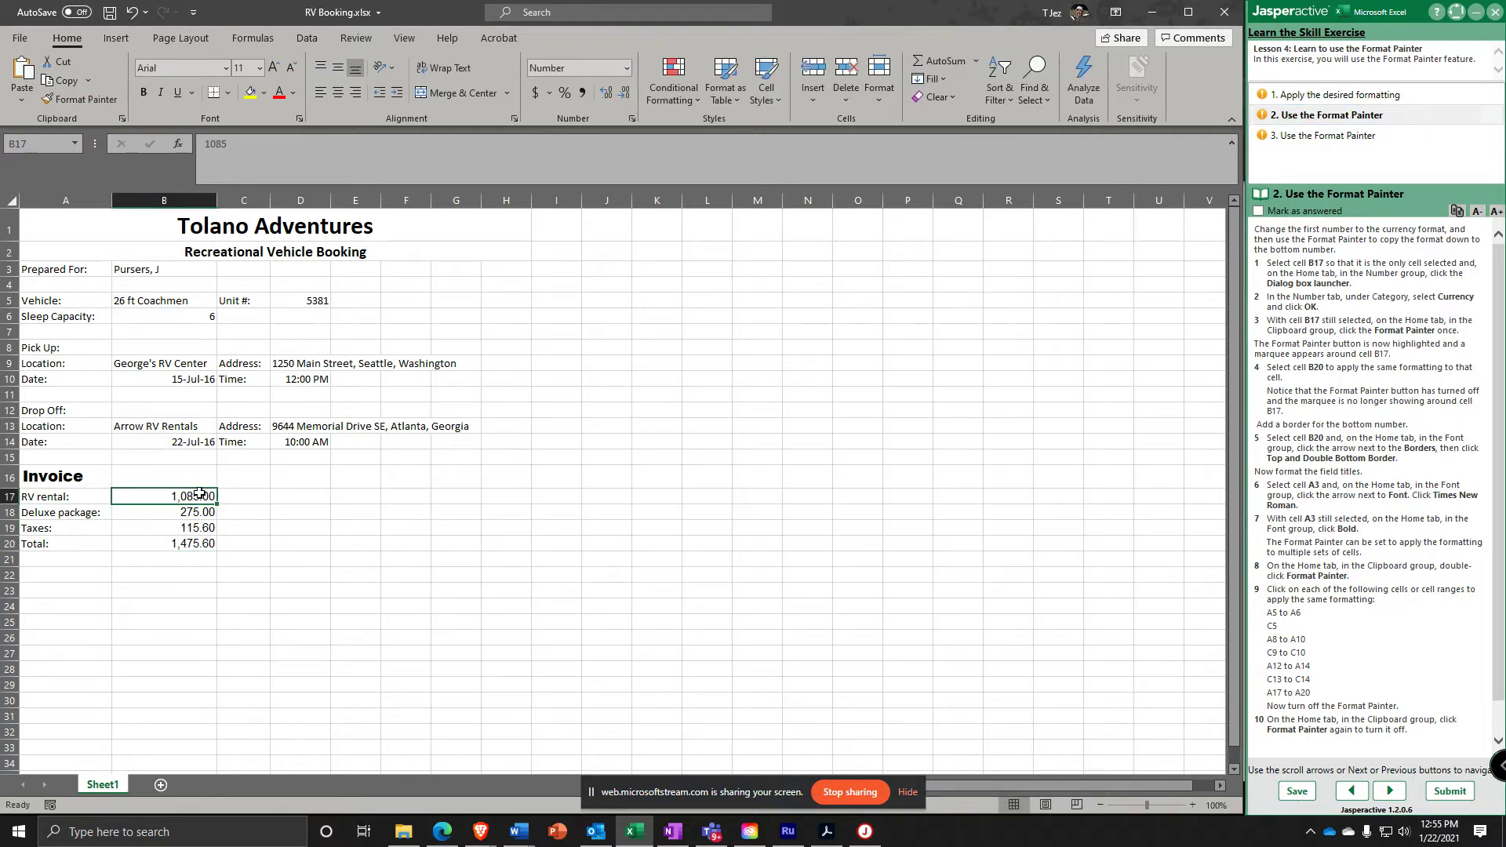
left_click(627, 69)
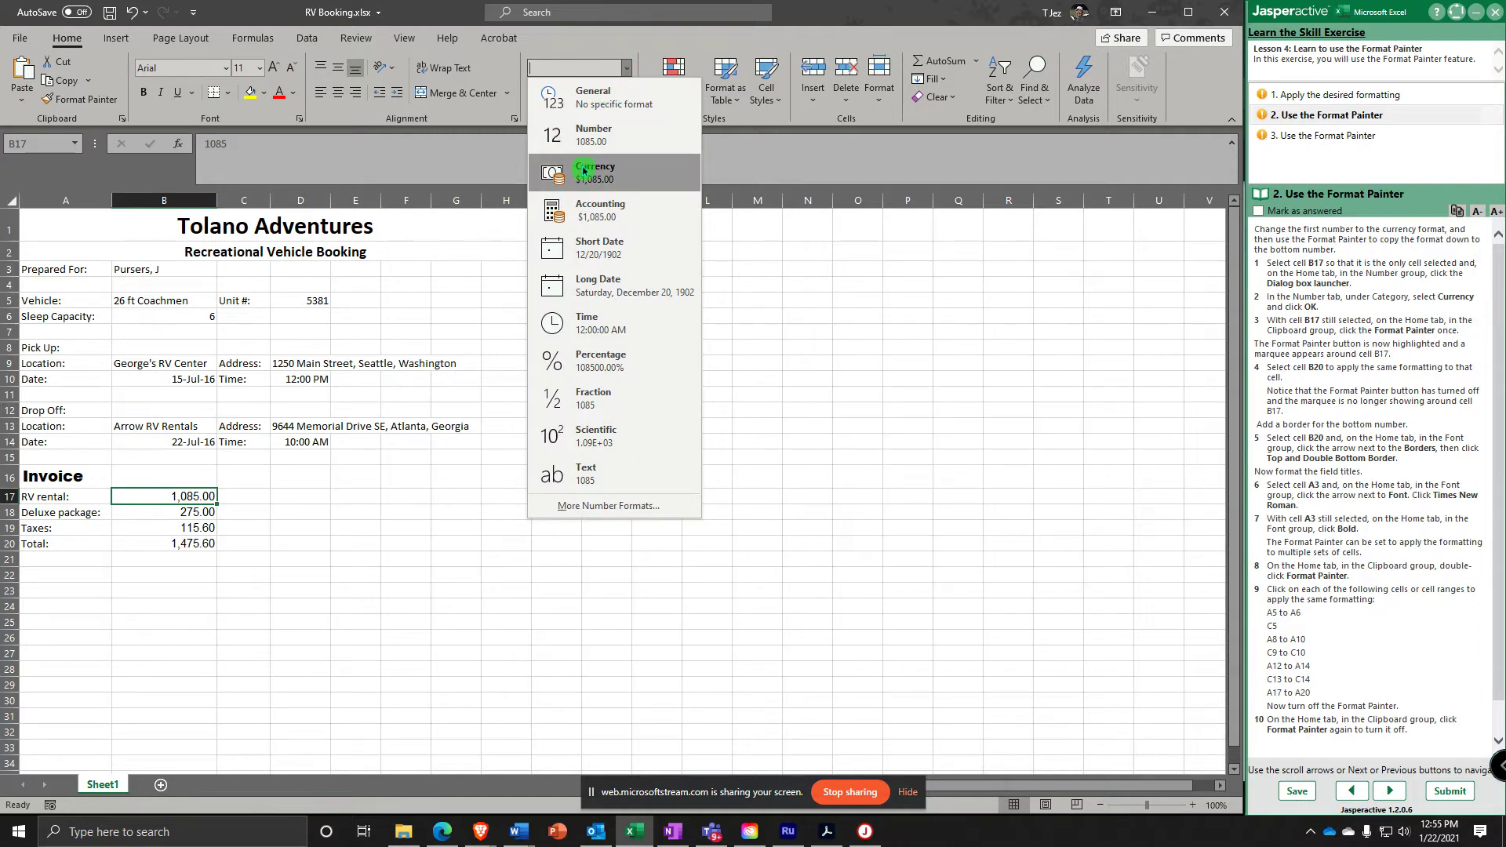
left_click(583, 172)
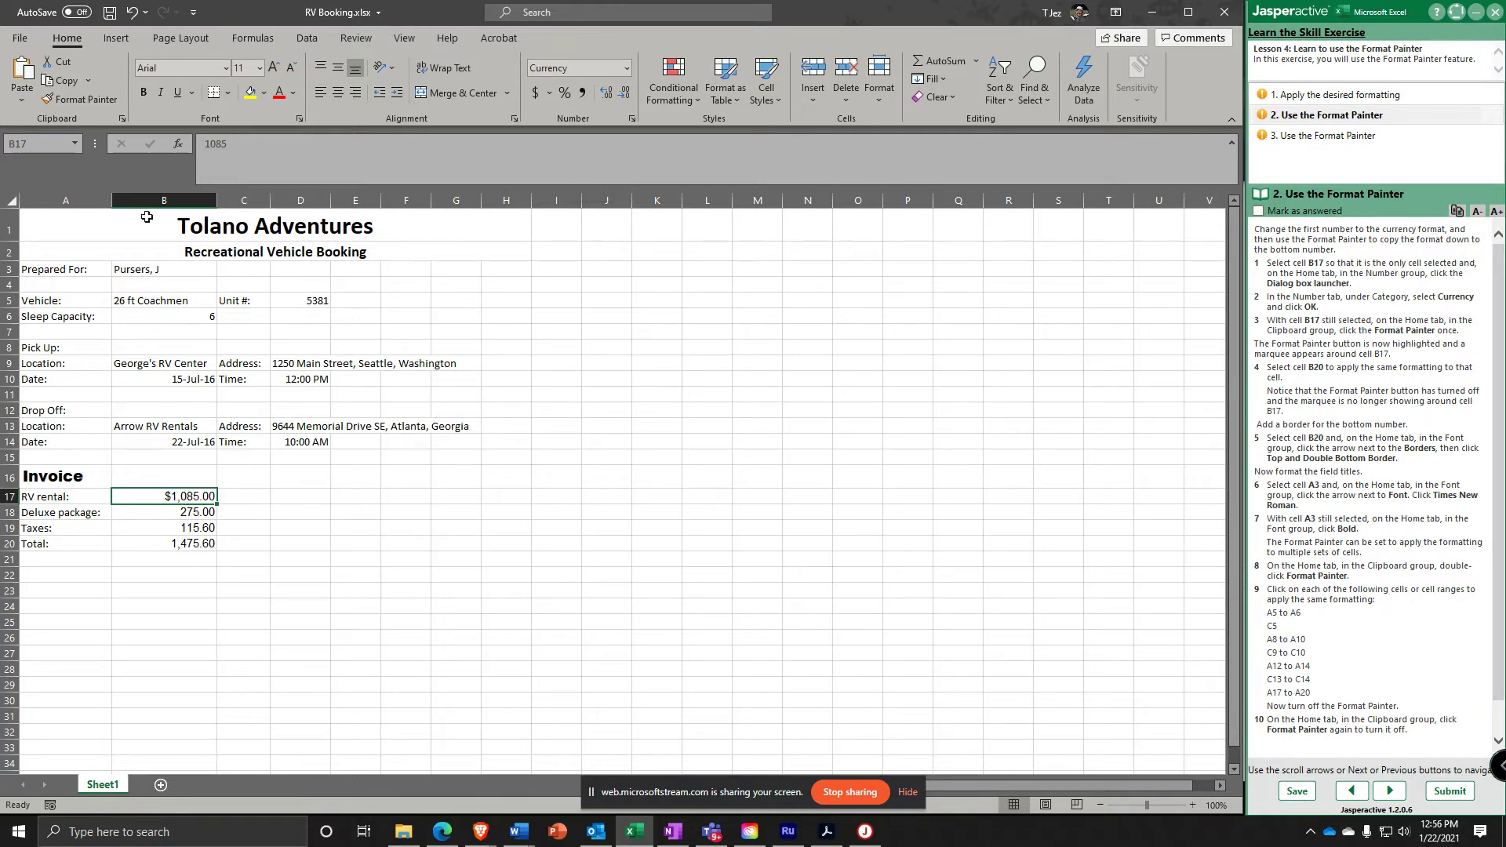
Copy B17's currency format onto the Total in B20 with Format Painter
left_click(73, 101)
left_click(74, 103)
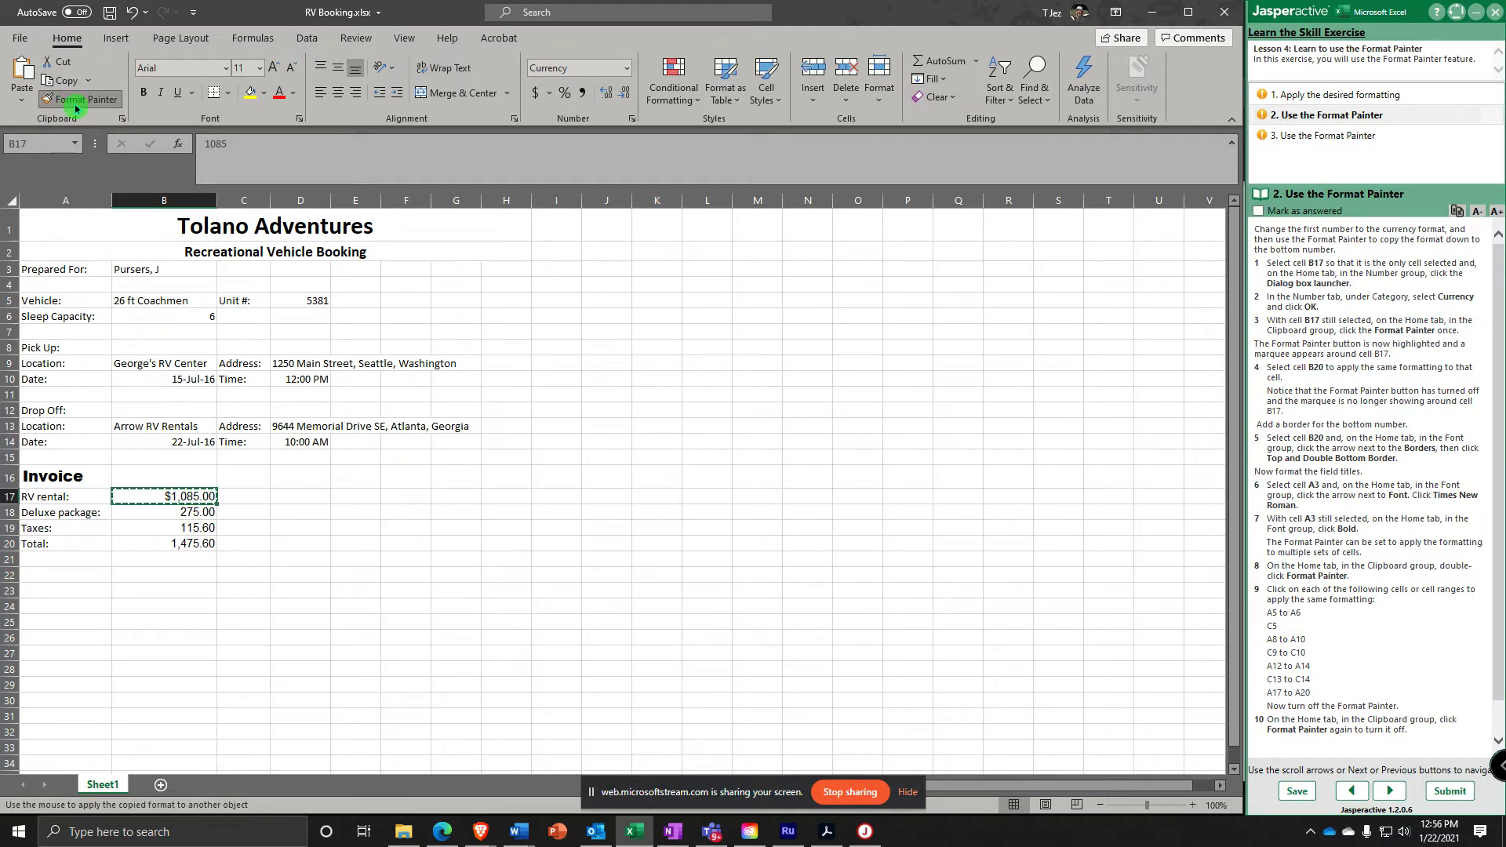
left_click(159, 543)
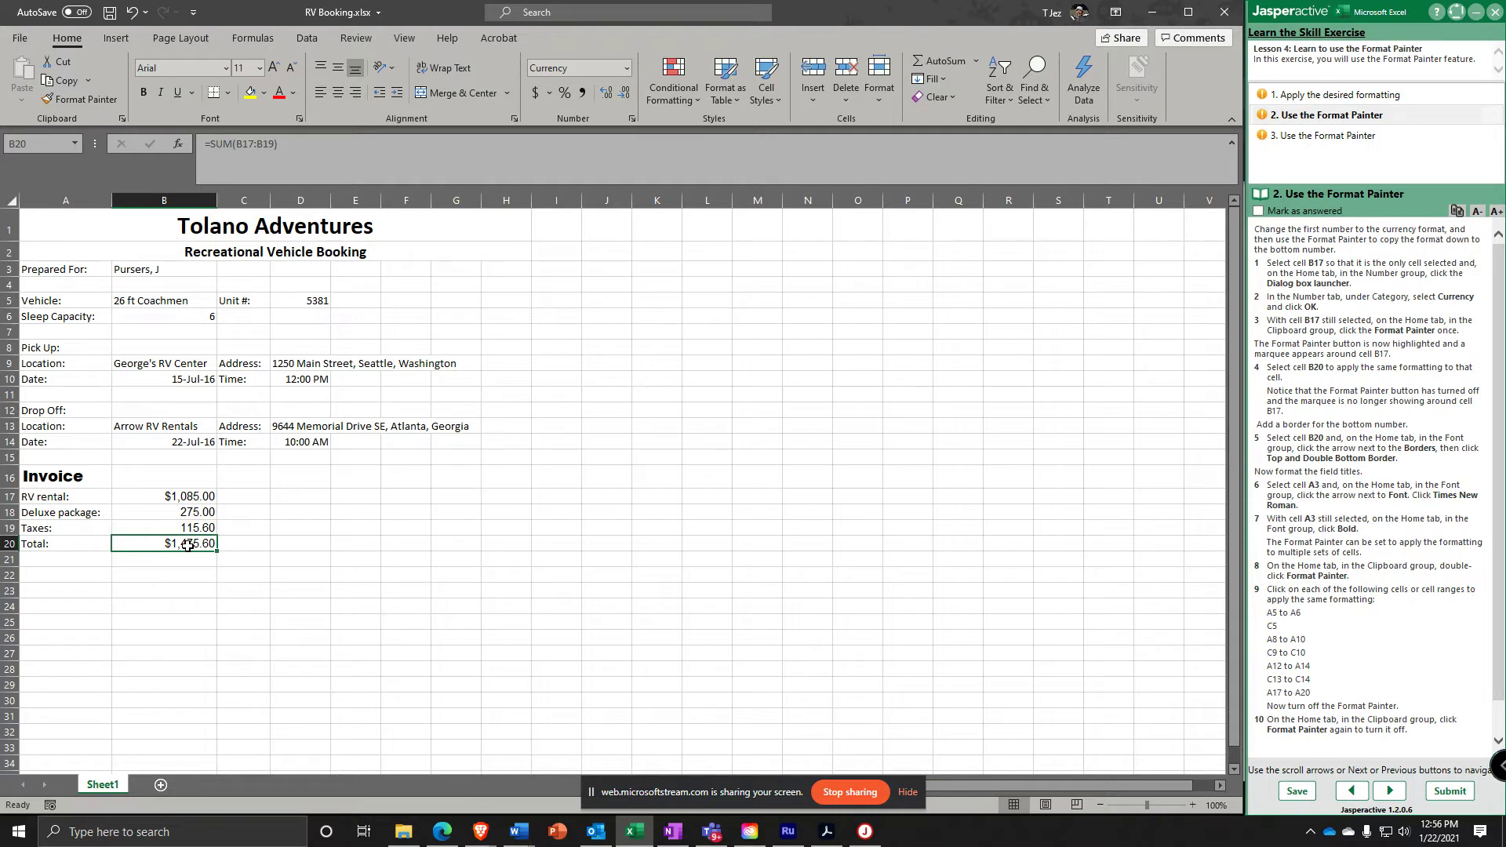
Give the Total in B20 a Top and Double Bottom Border, then select A3
left_click(228, 94)
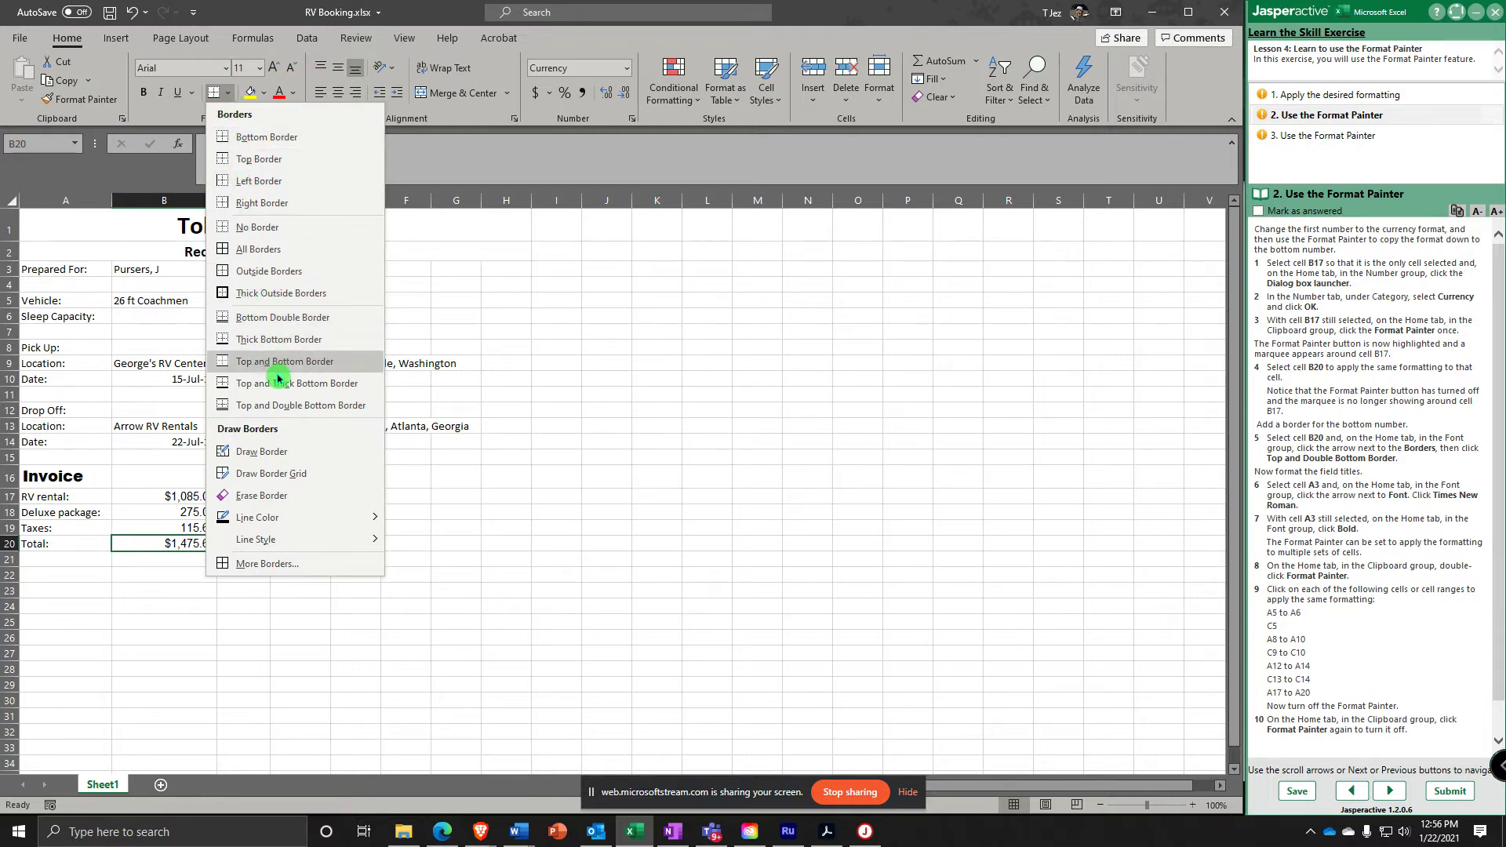
left_click(311, 411)
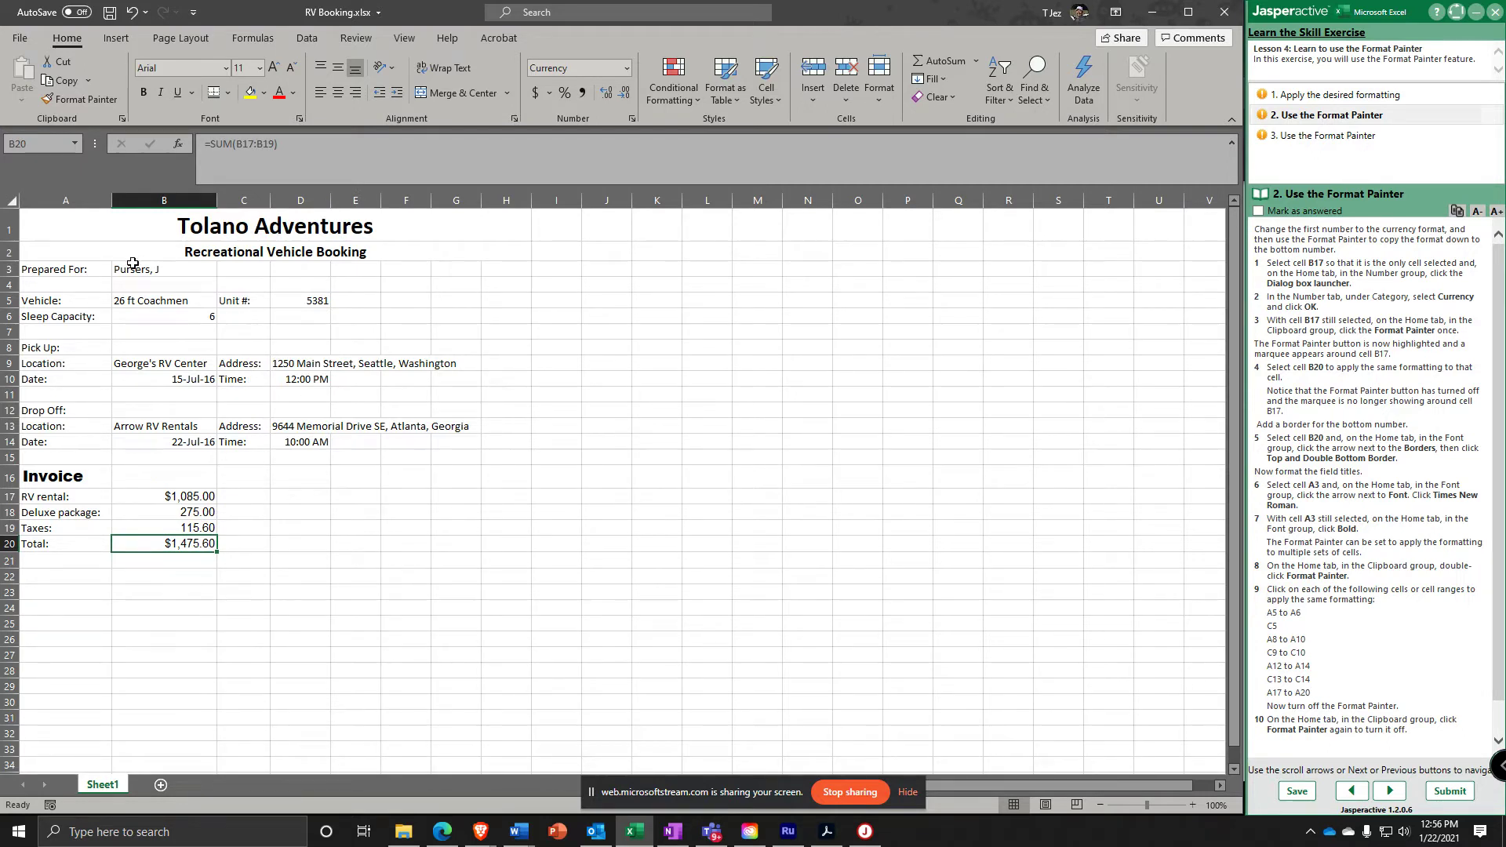
left_click(65, 270)
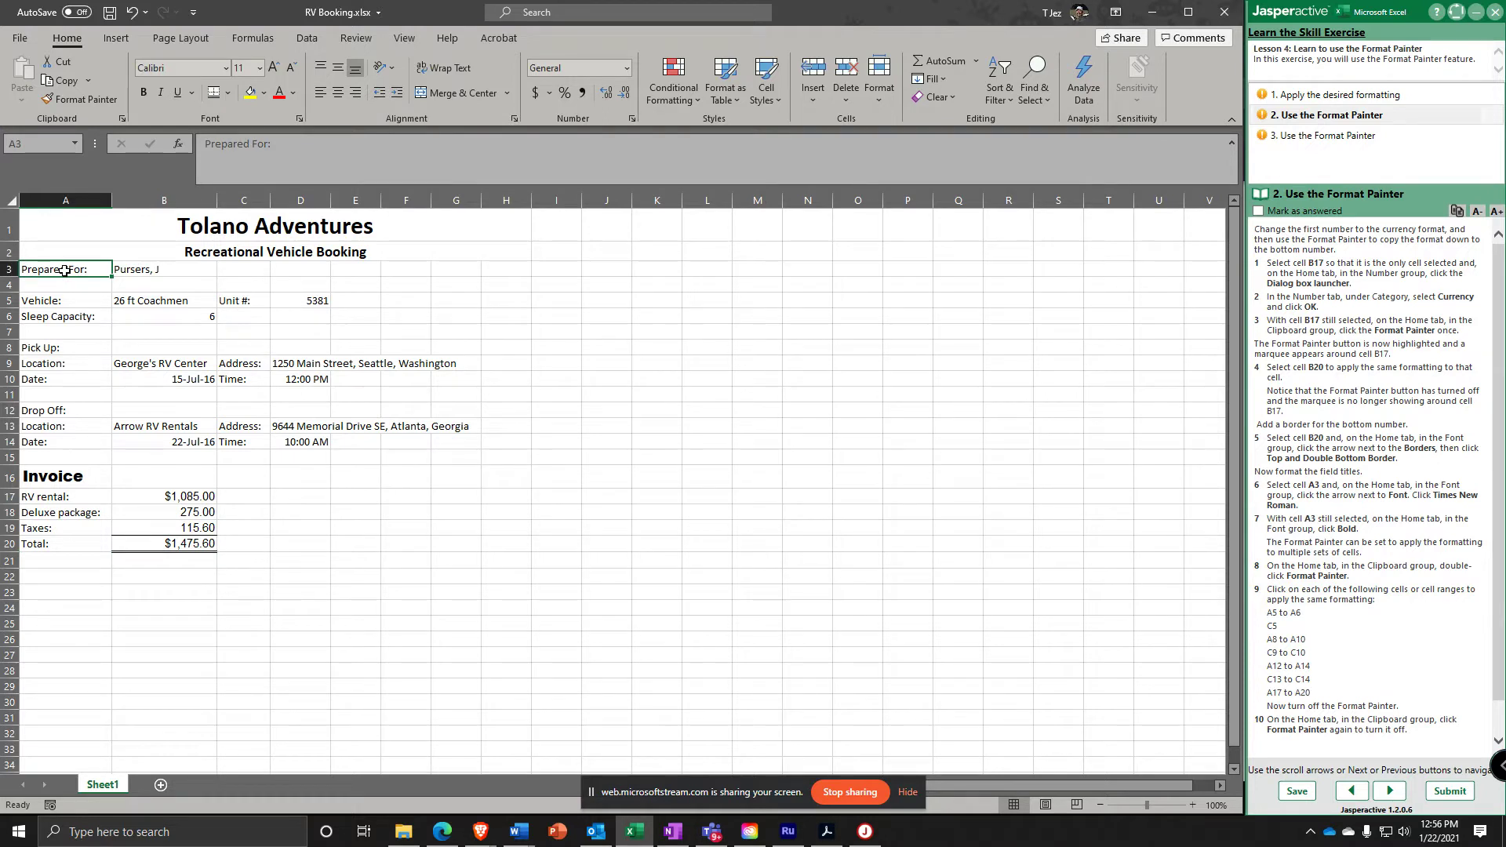
Format the Prepared For: label in A3 as Times New Roman and bold
left_click(226, 70)
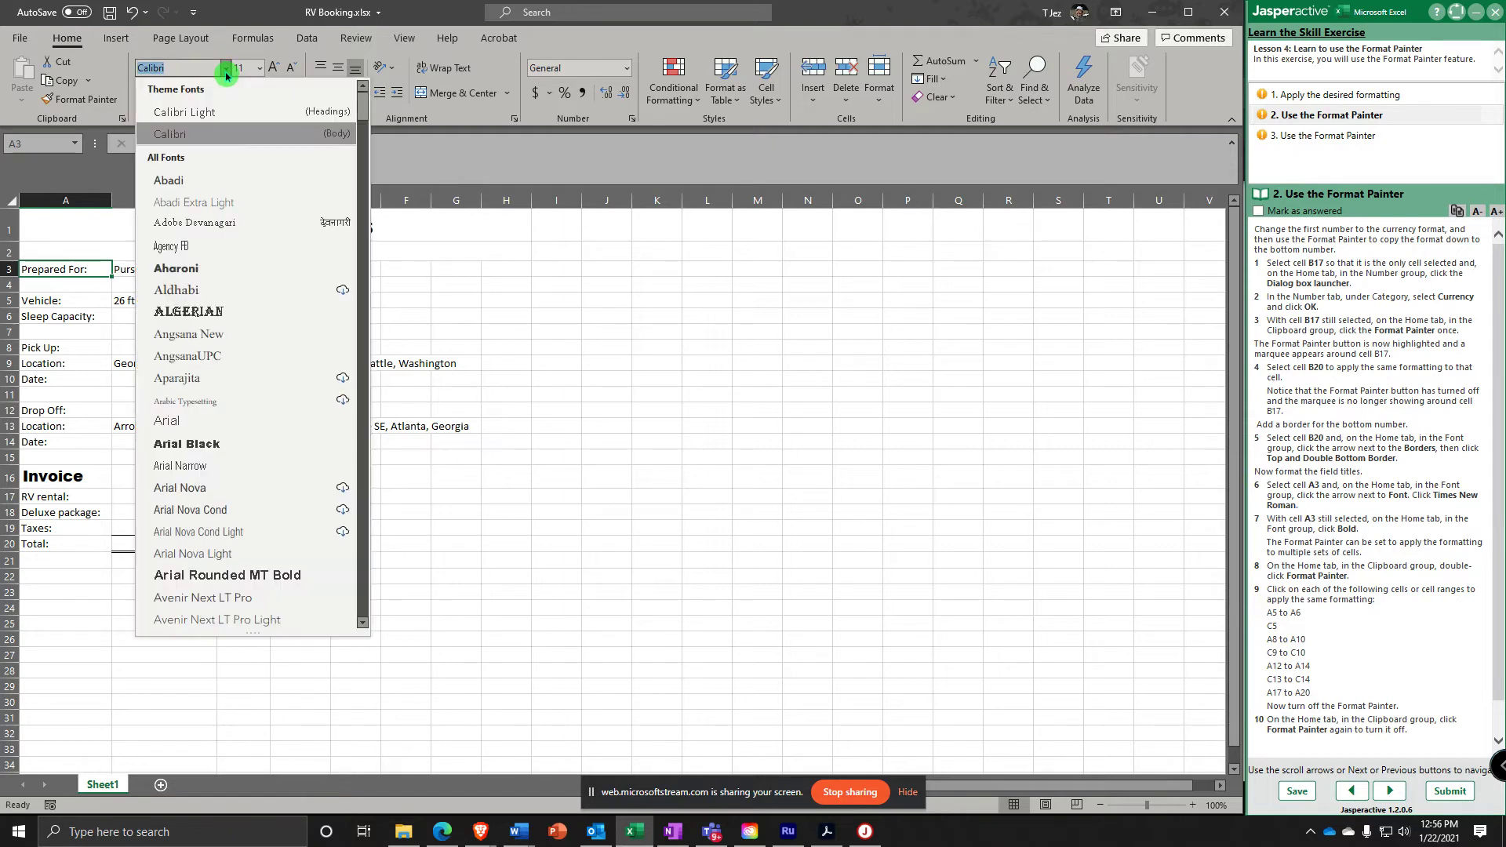
scroll(251, 376, "down", 15)
scroll(252, 379, "down", 3)
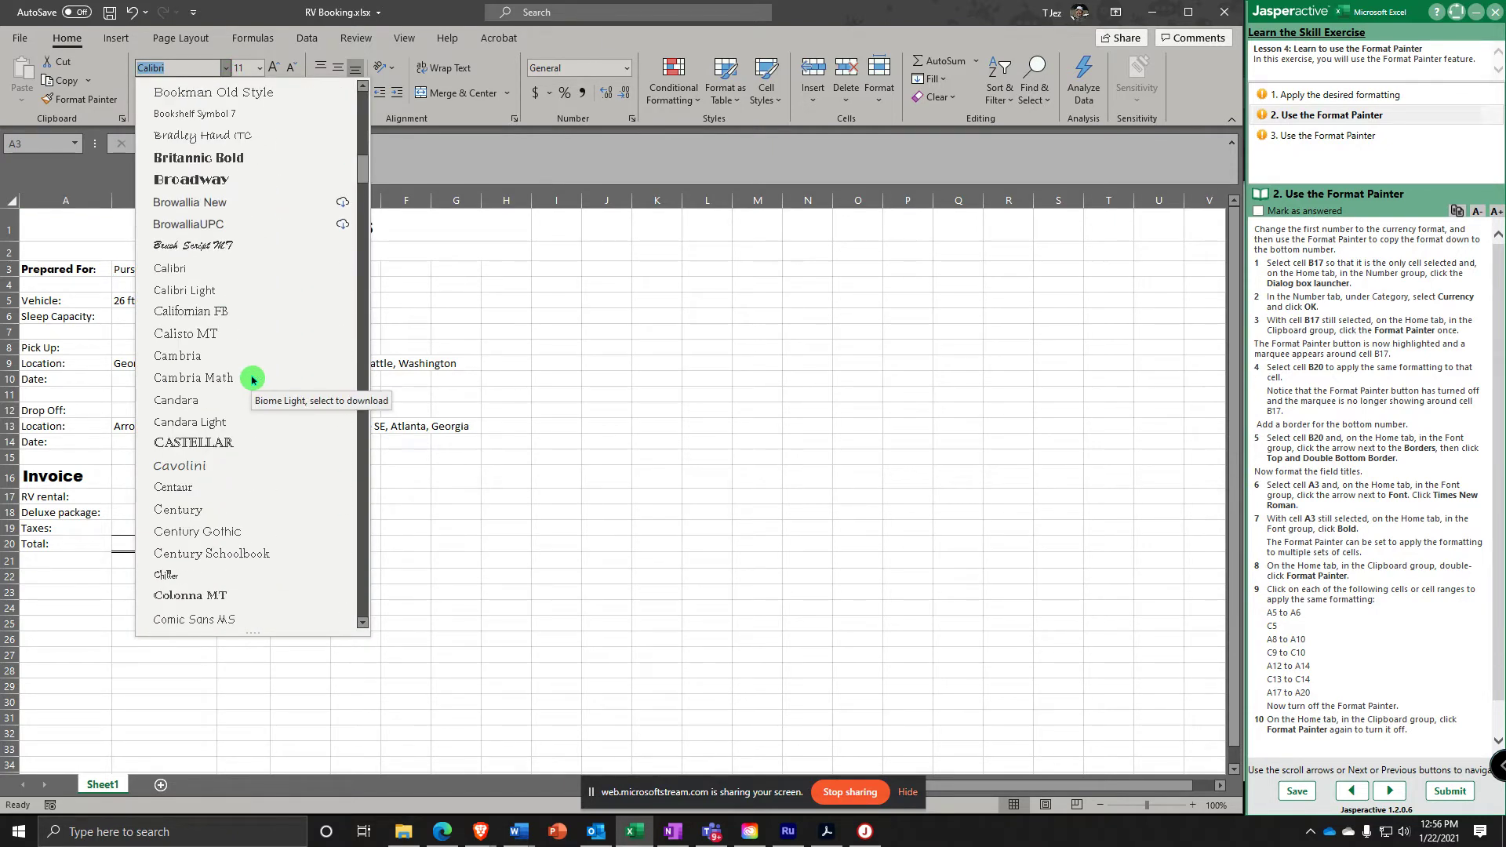
scroll(252, 380, "down", 20)
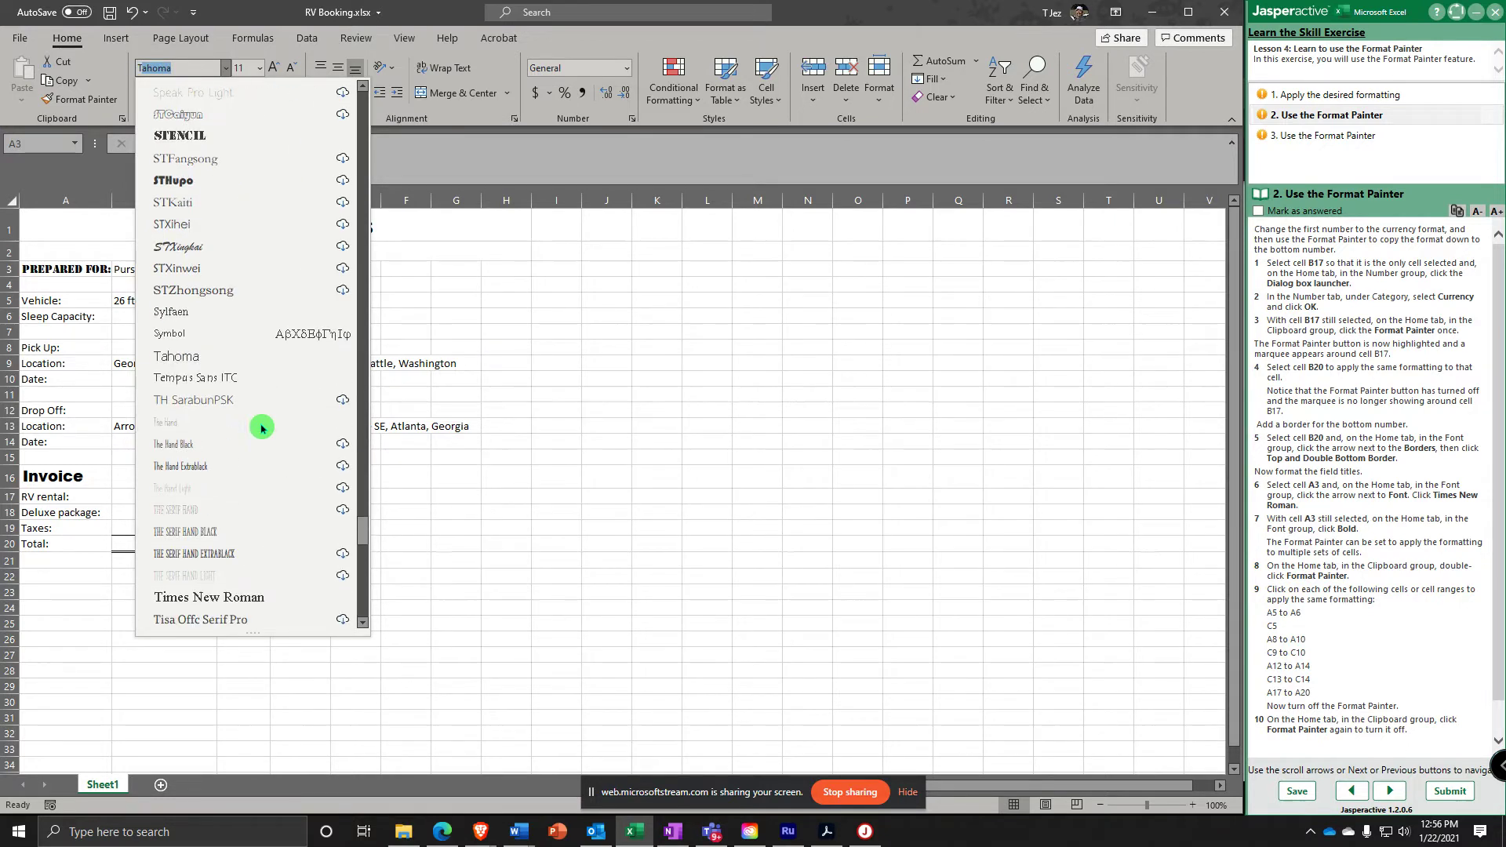
scroll(262, 428, "down", 8)
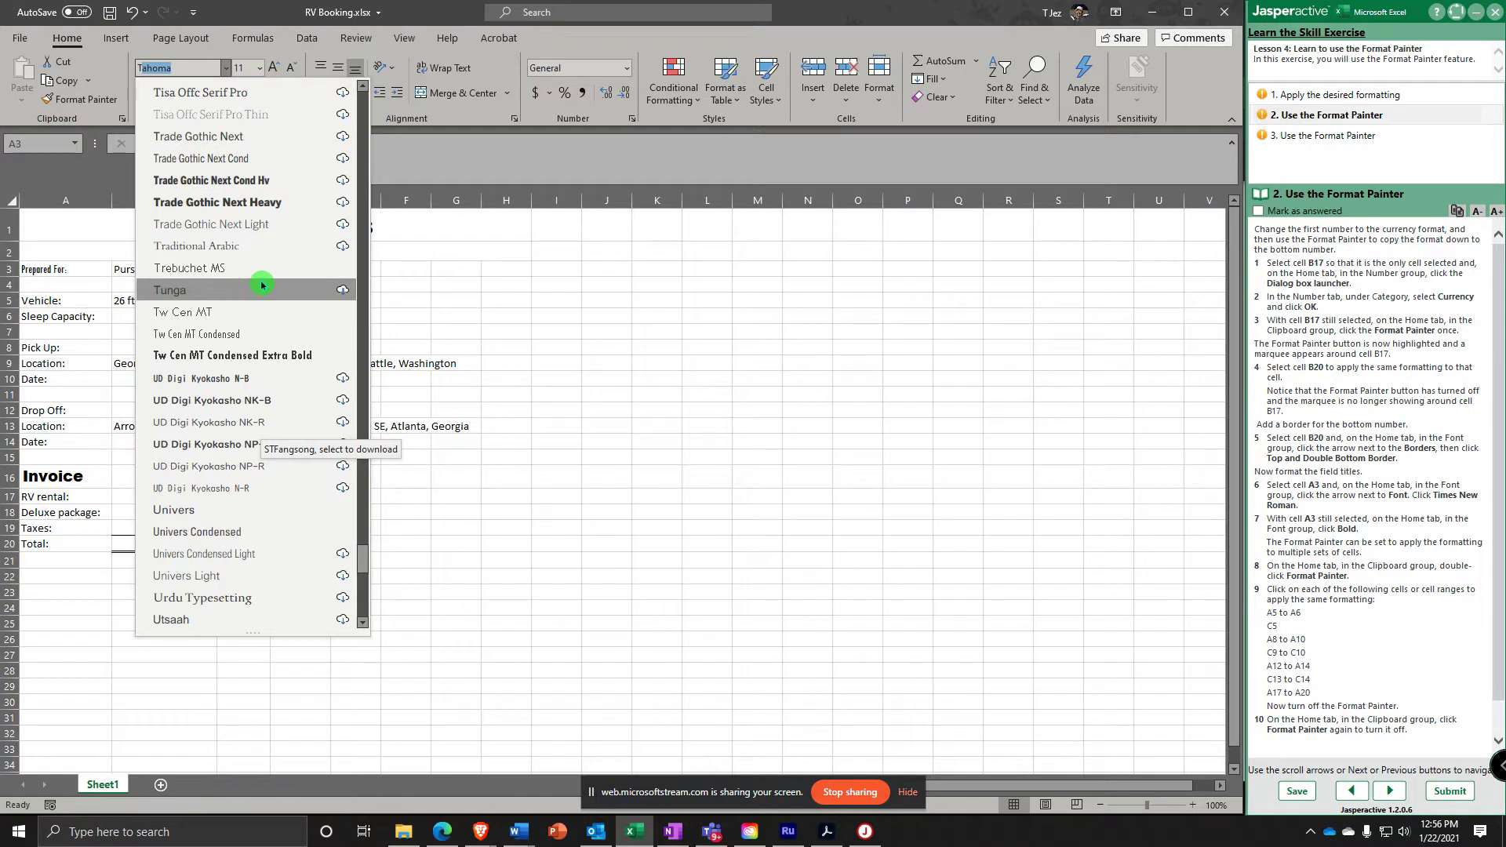
scroll(261, 284, "up", 2)
left_click(223, 157)
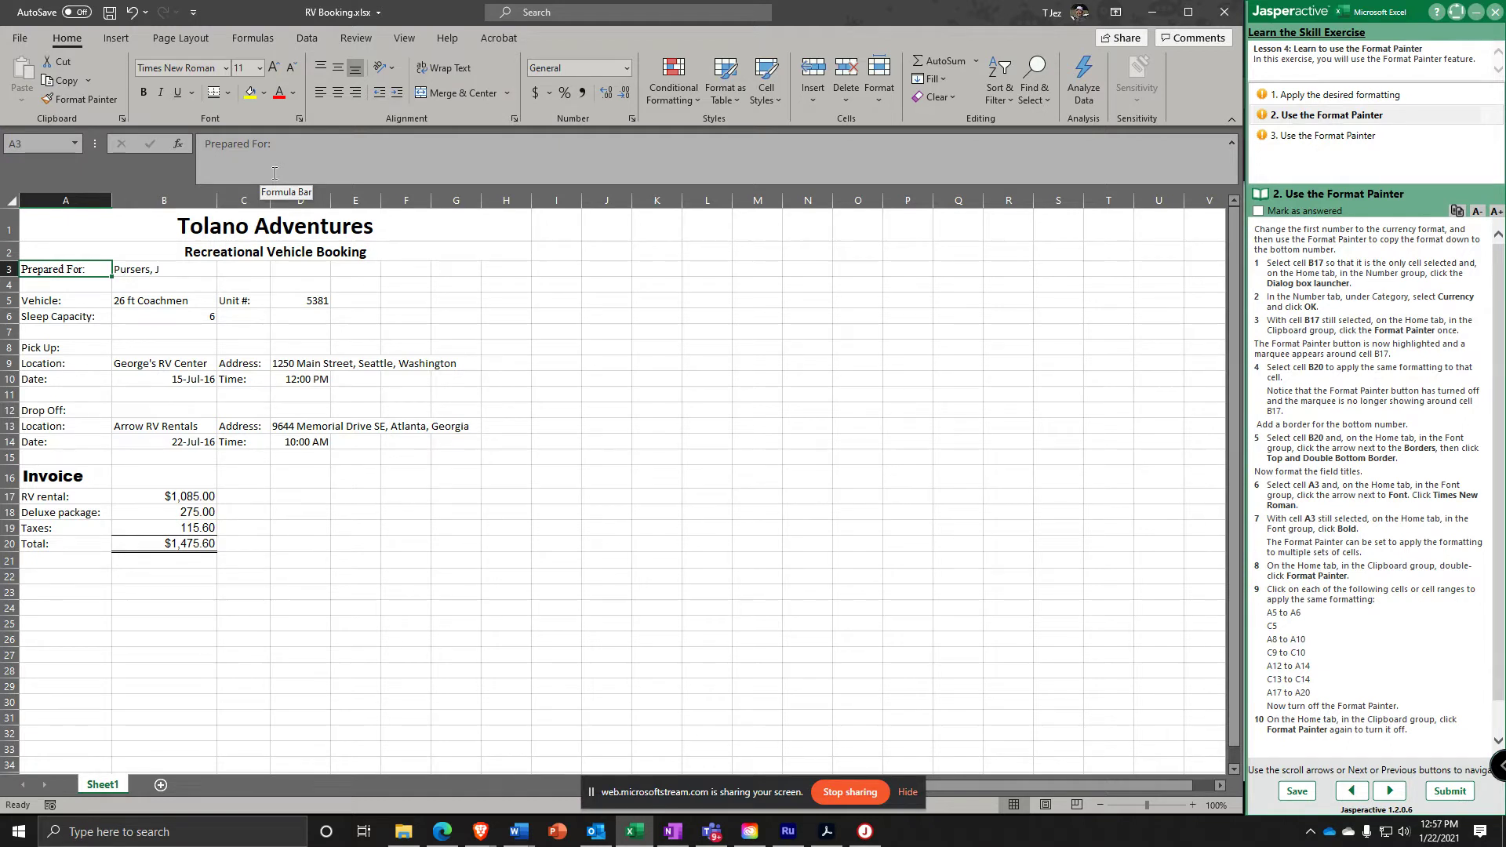
left_click(145, 92)
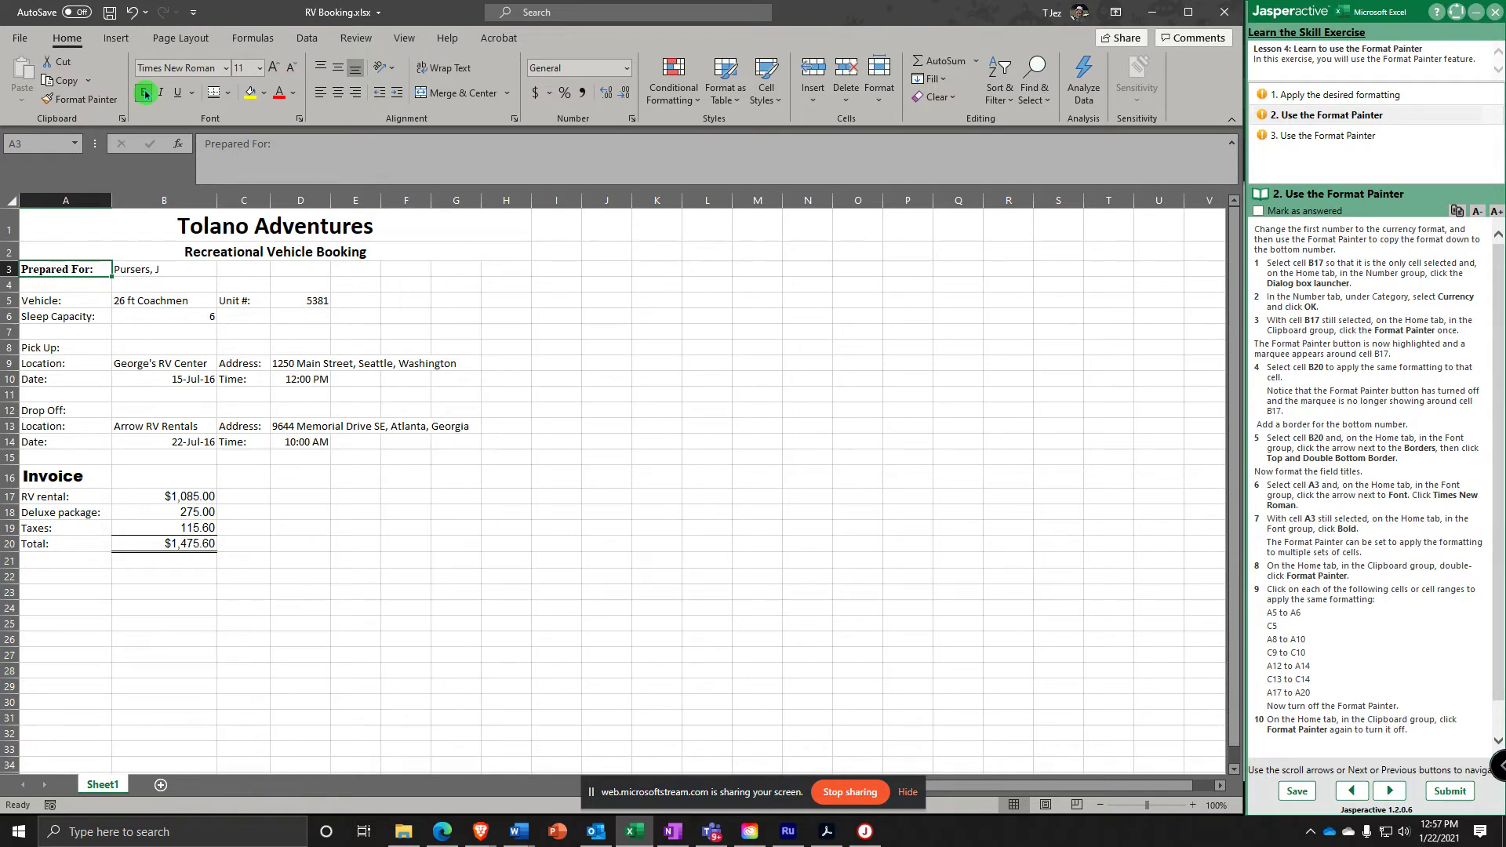
Paint A3's bold Times New Roman format onto A5:A6, A8:A14, C13:C14 and C5
double_click(87, 99)
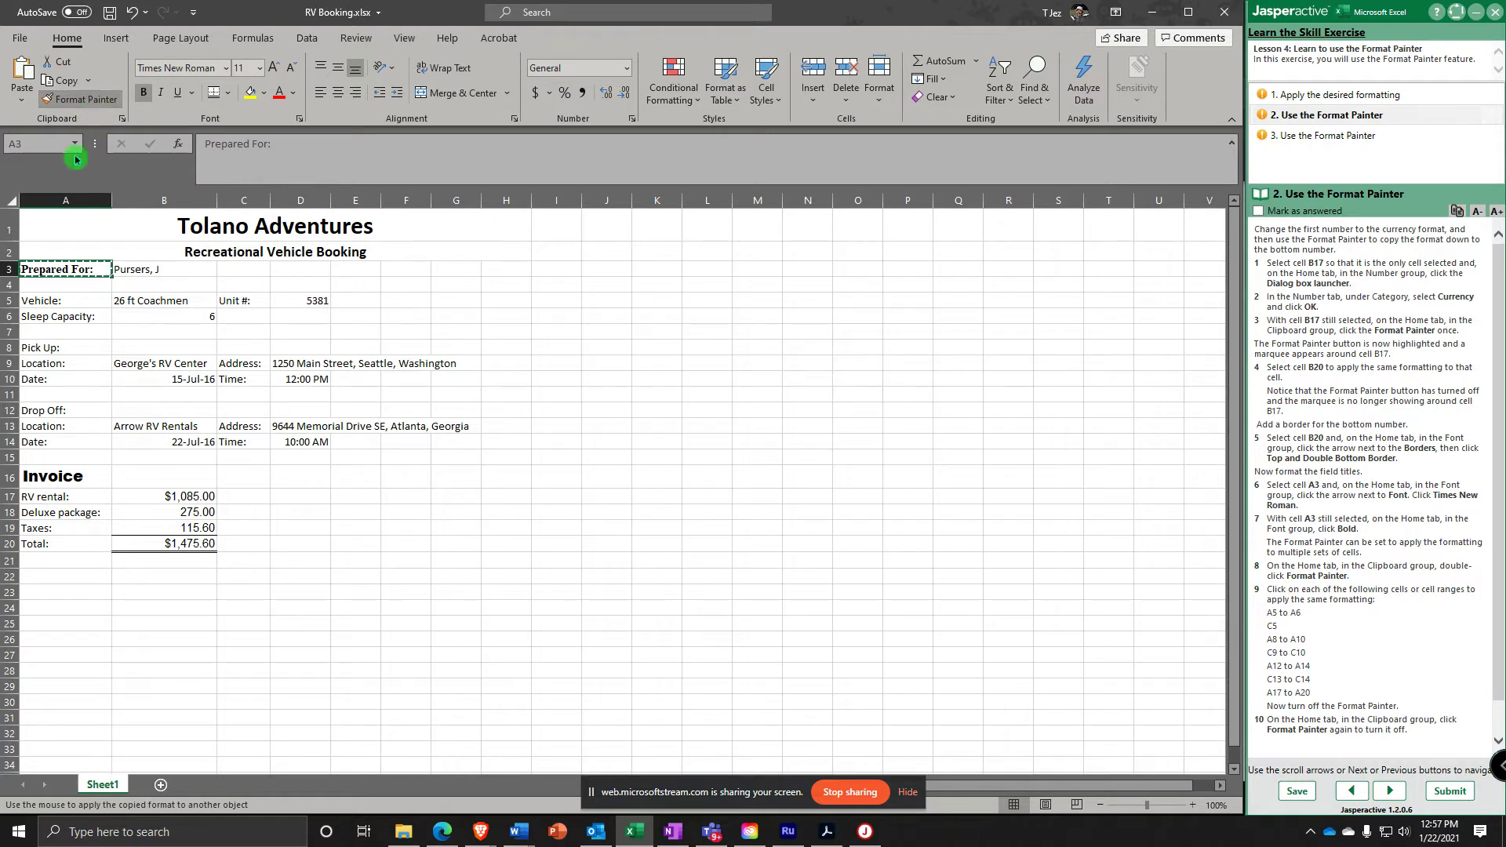
left_click_drag(44, 300, 45, 318)
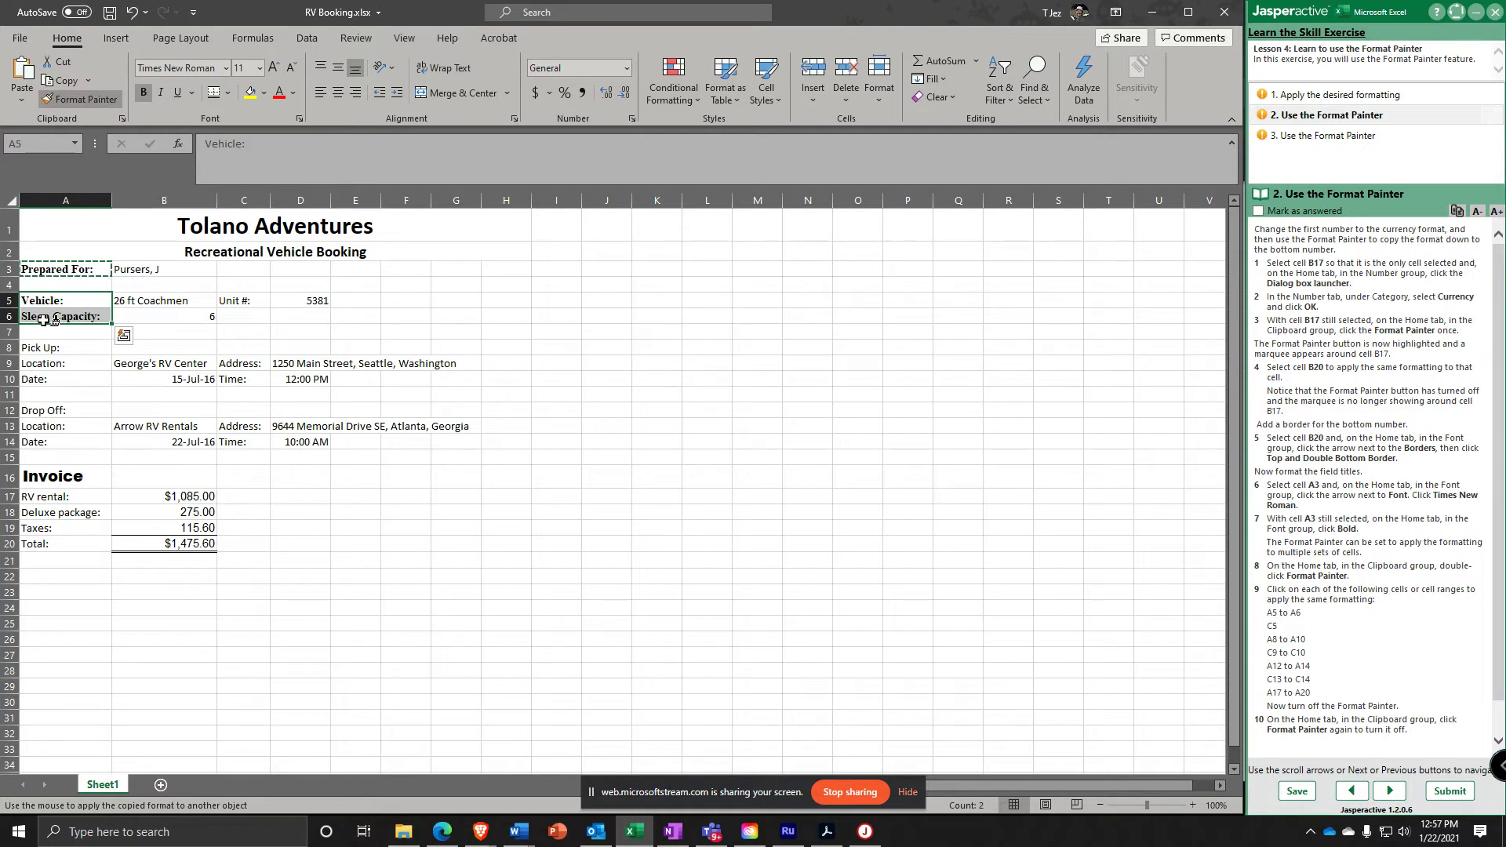
left_click_drag(45, 348, 47, 439)
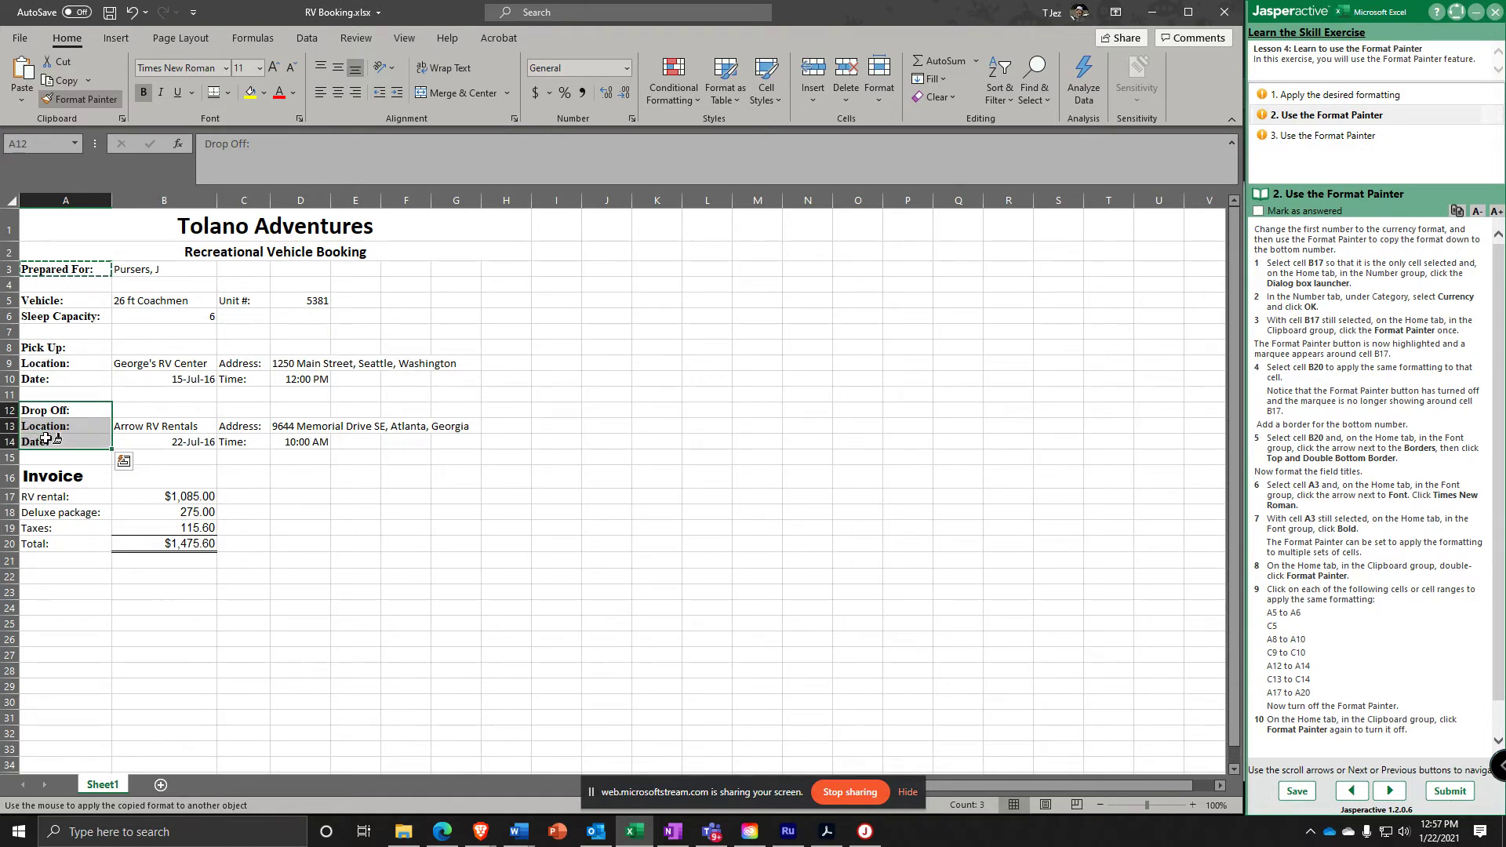
left_click_drag(244, 421, 239, 440)
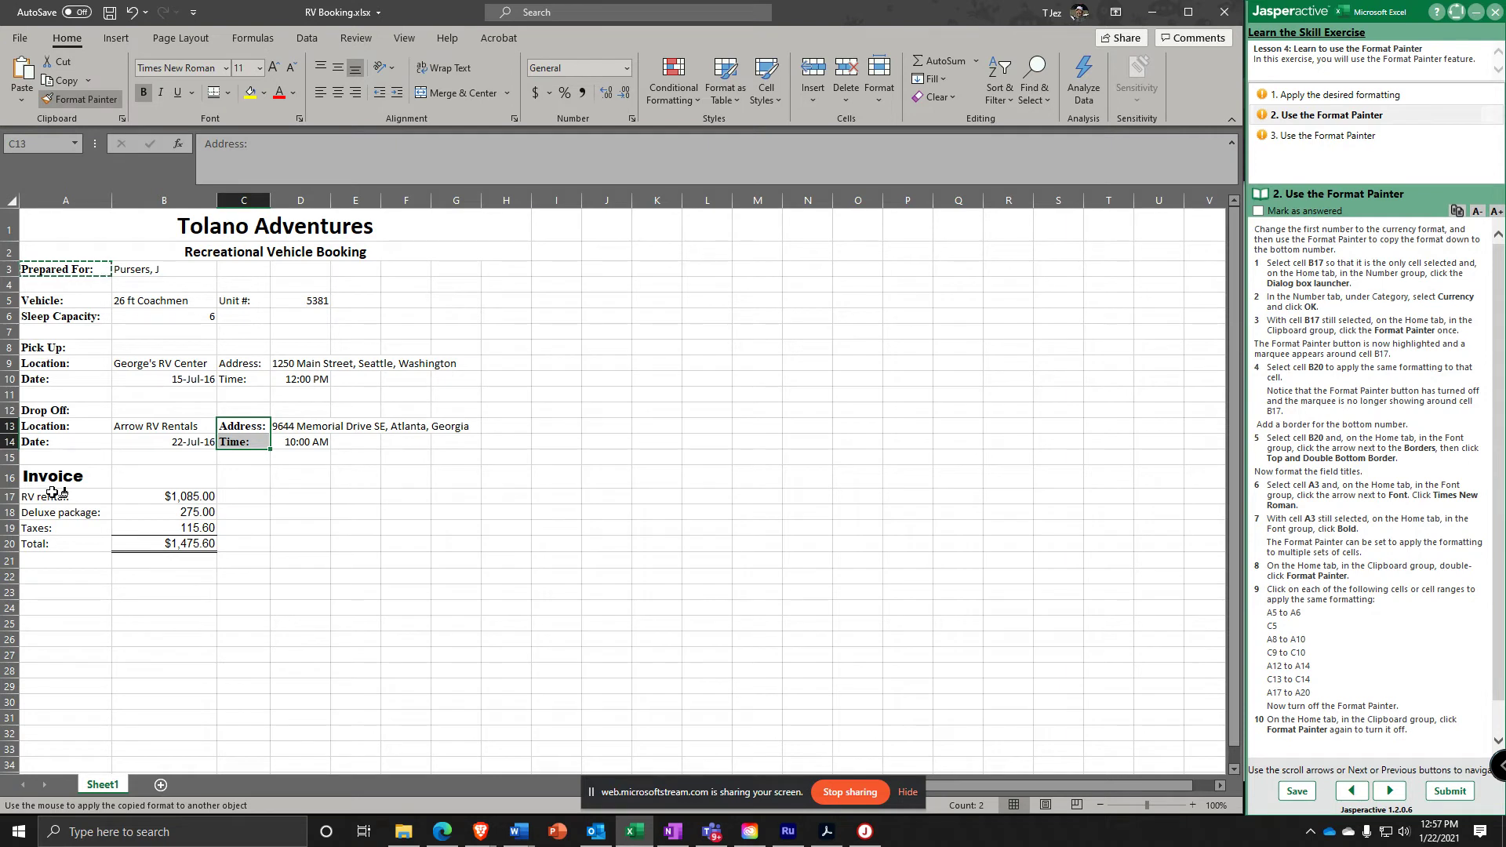
left_click(240, 299)
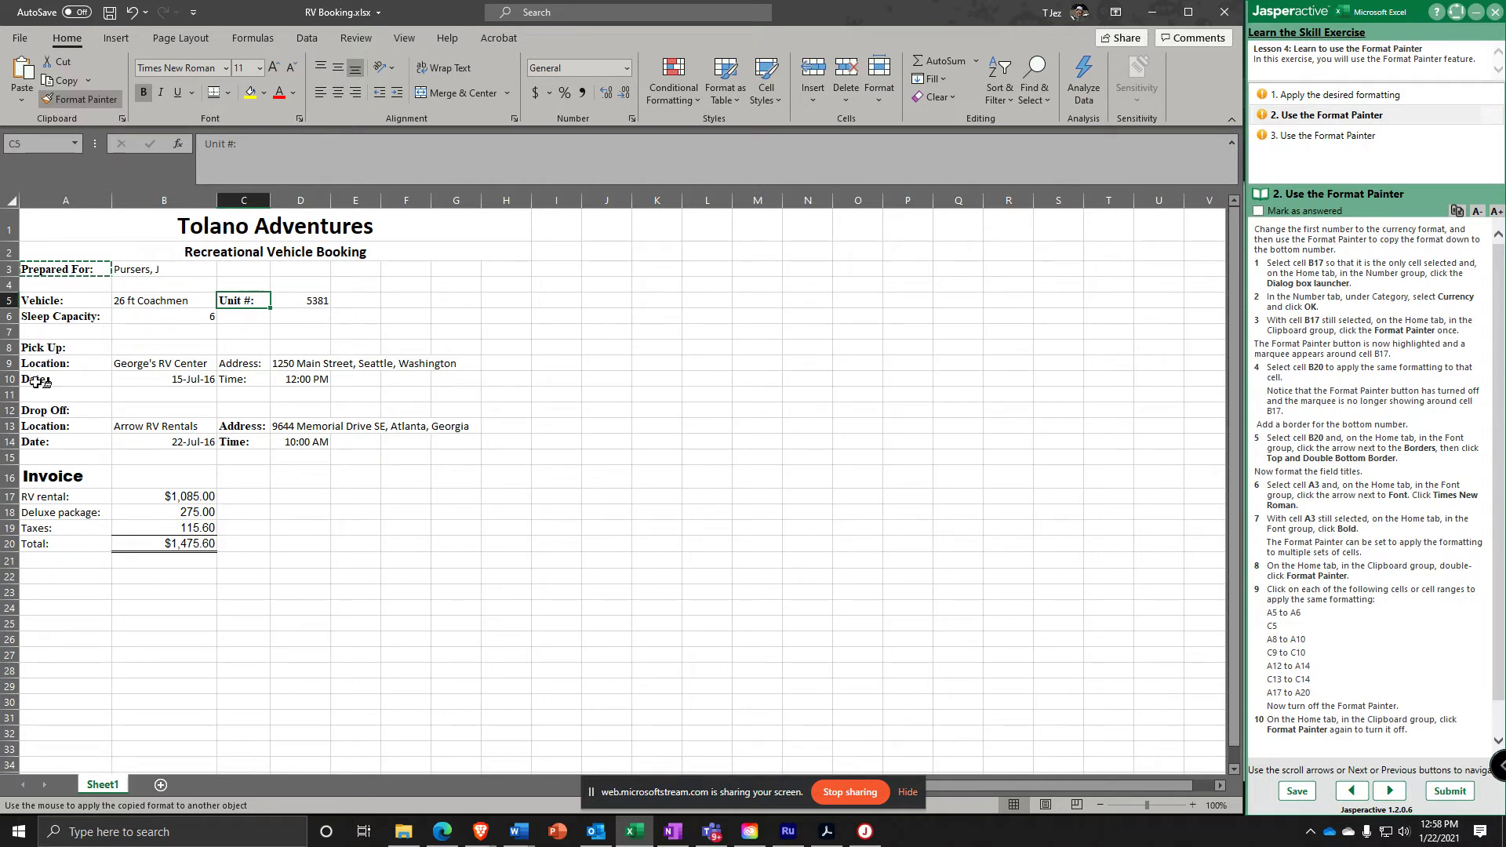
Paint the label format onto C9:C10, undoing the paint that overwrote the Invoice heading
left_click(240, 357)
left_click_drag(239, 357, 238, 379)
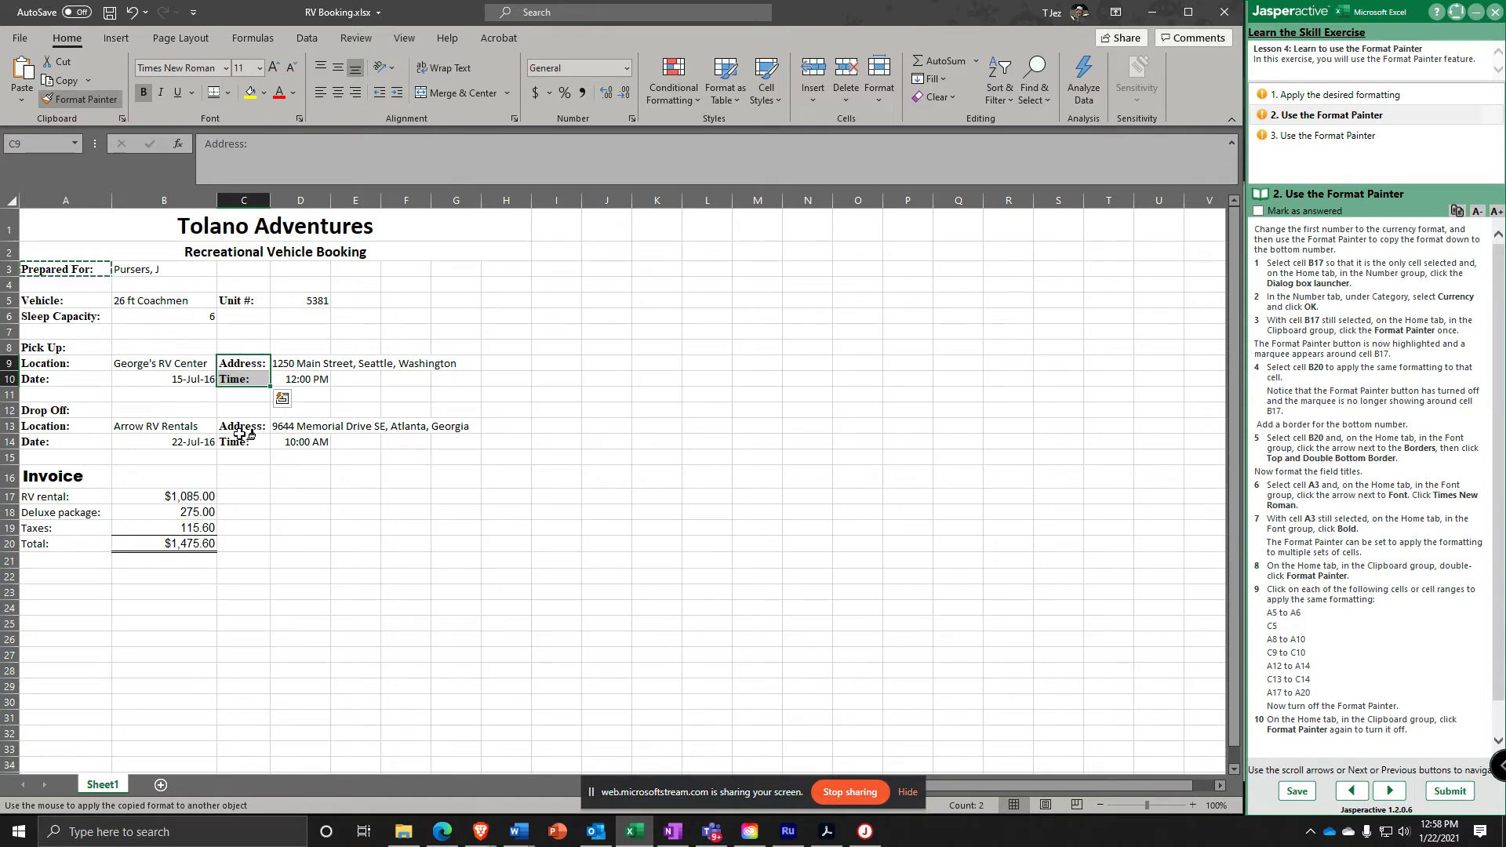
left_click_drag(55, 484, 51, 547)
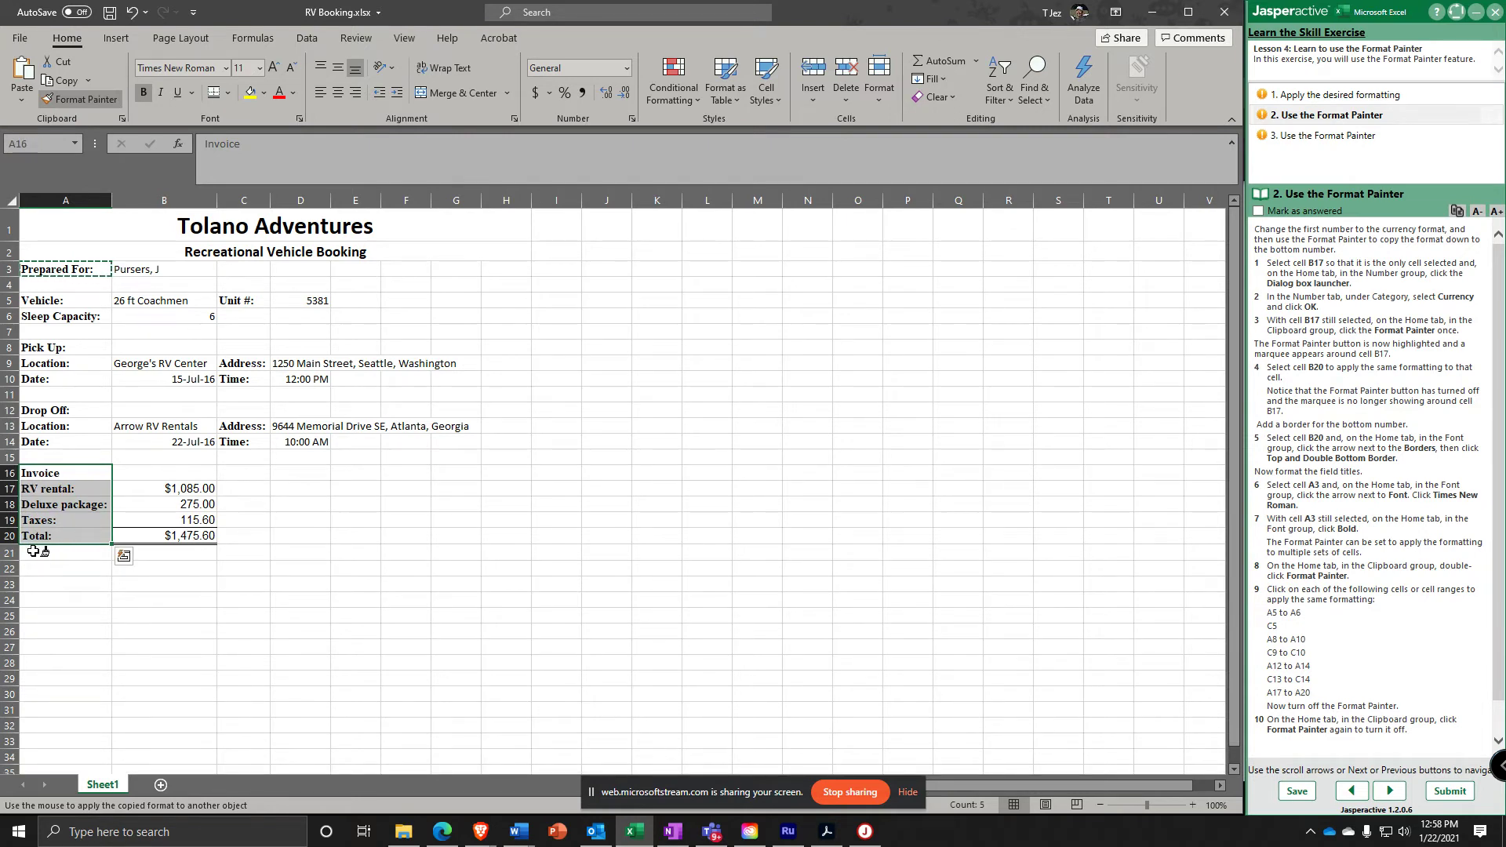
key("ctrl+z")
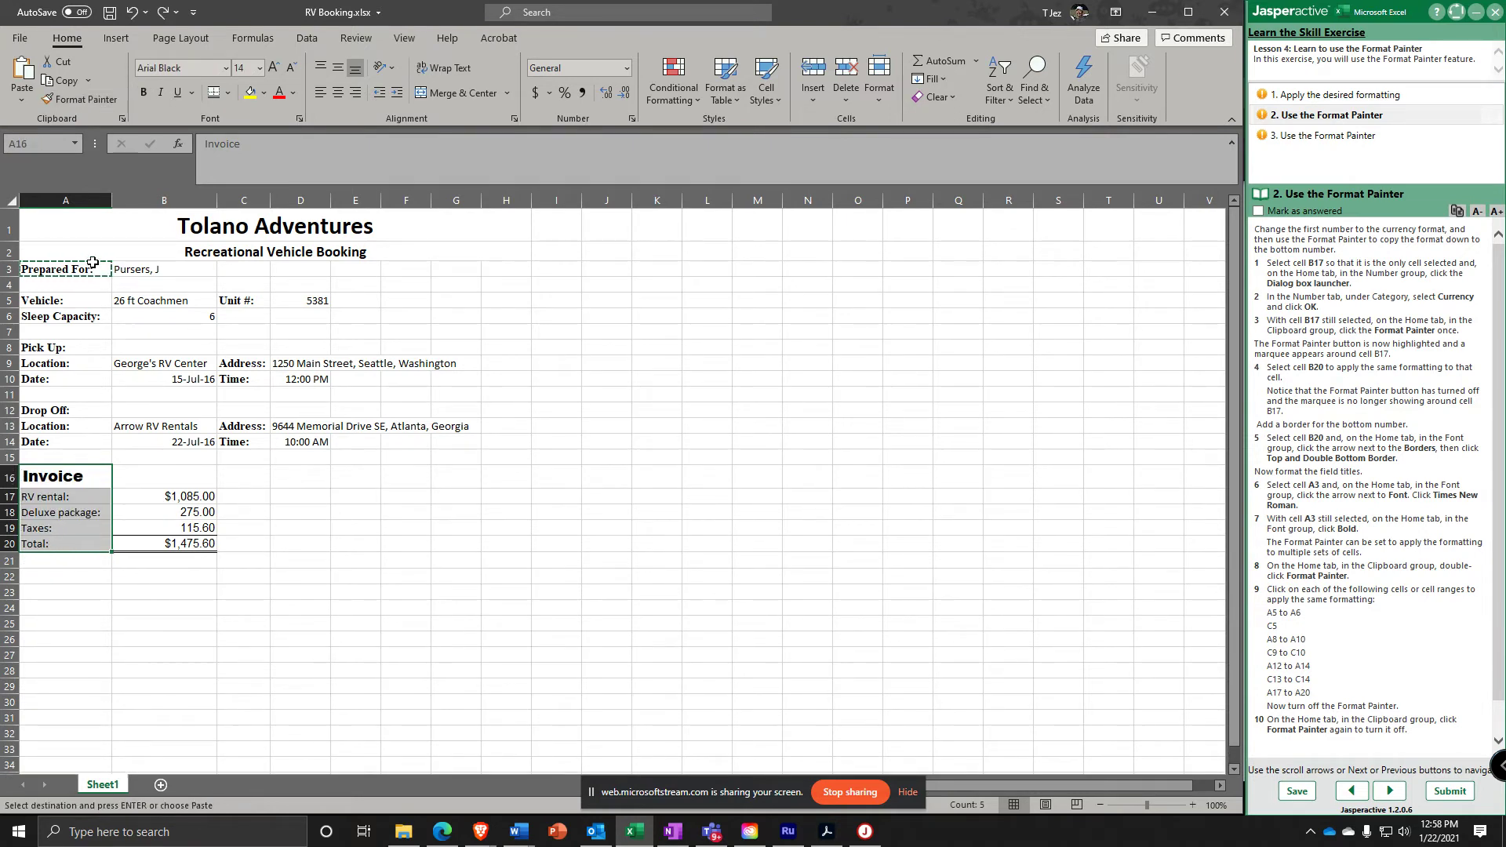
Re-copy A3's format and paint it onto the invoice labels A17:A20
left_click(82, 267)
double_click(81, 99)
left_click_drag(31, 496, 29, 543)
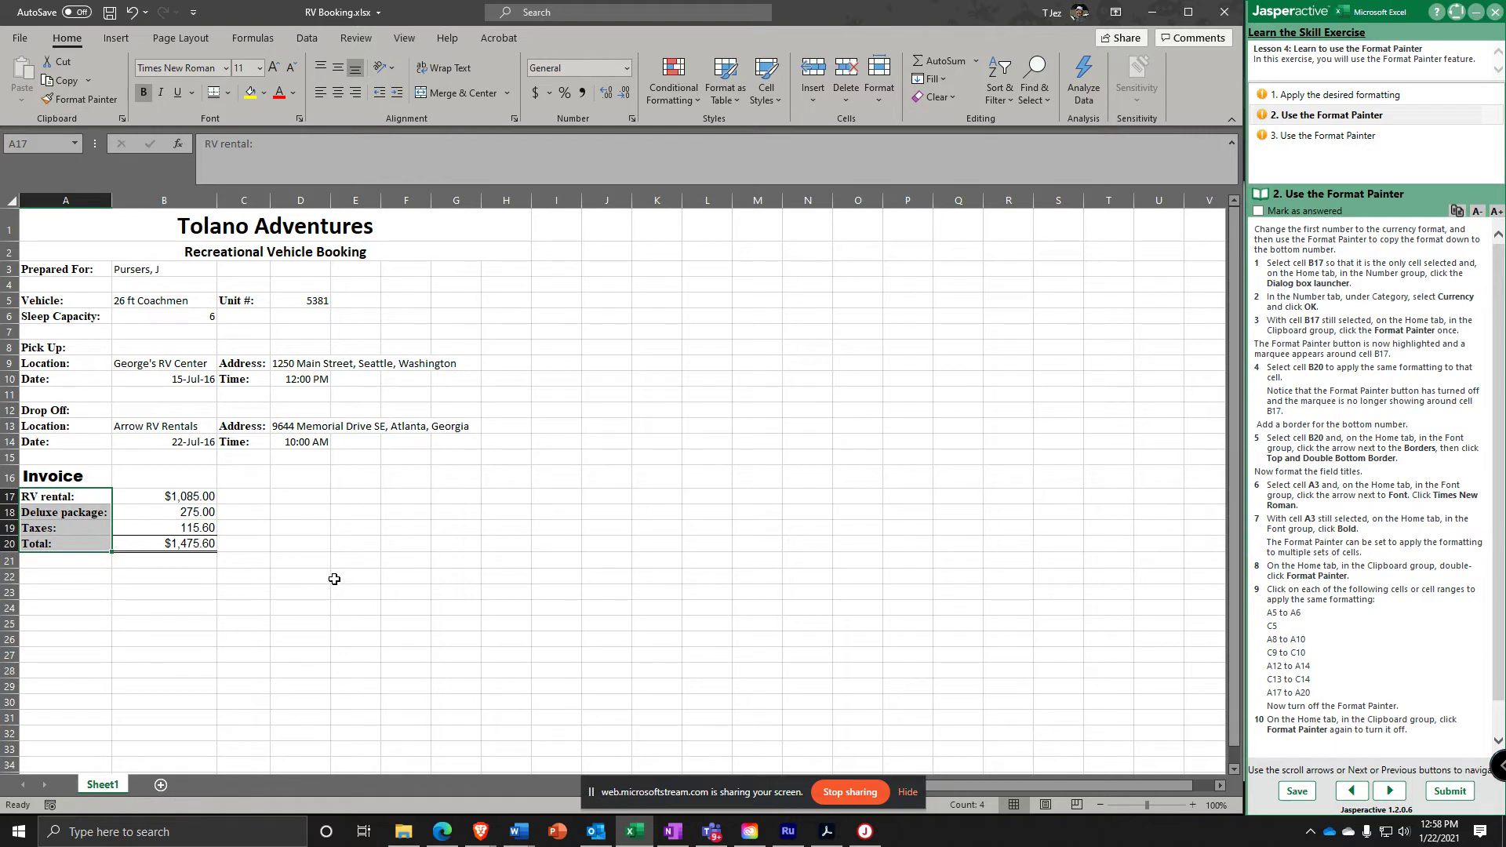
left_click(283, 513)
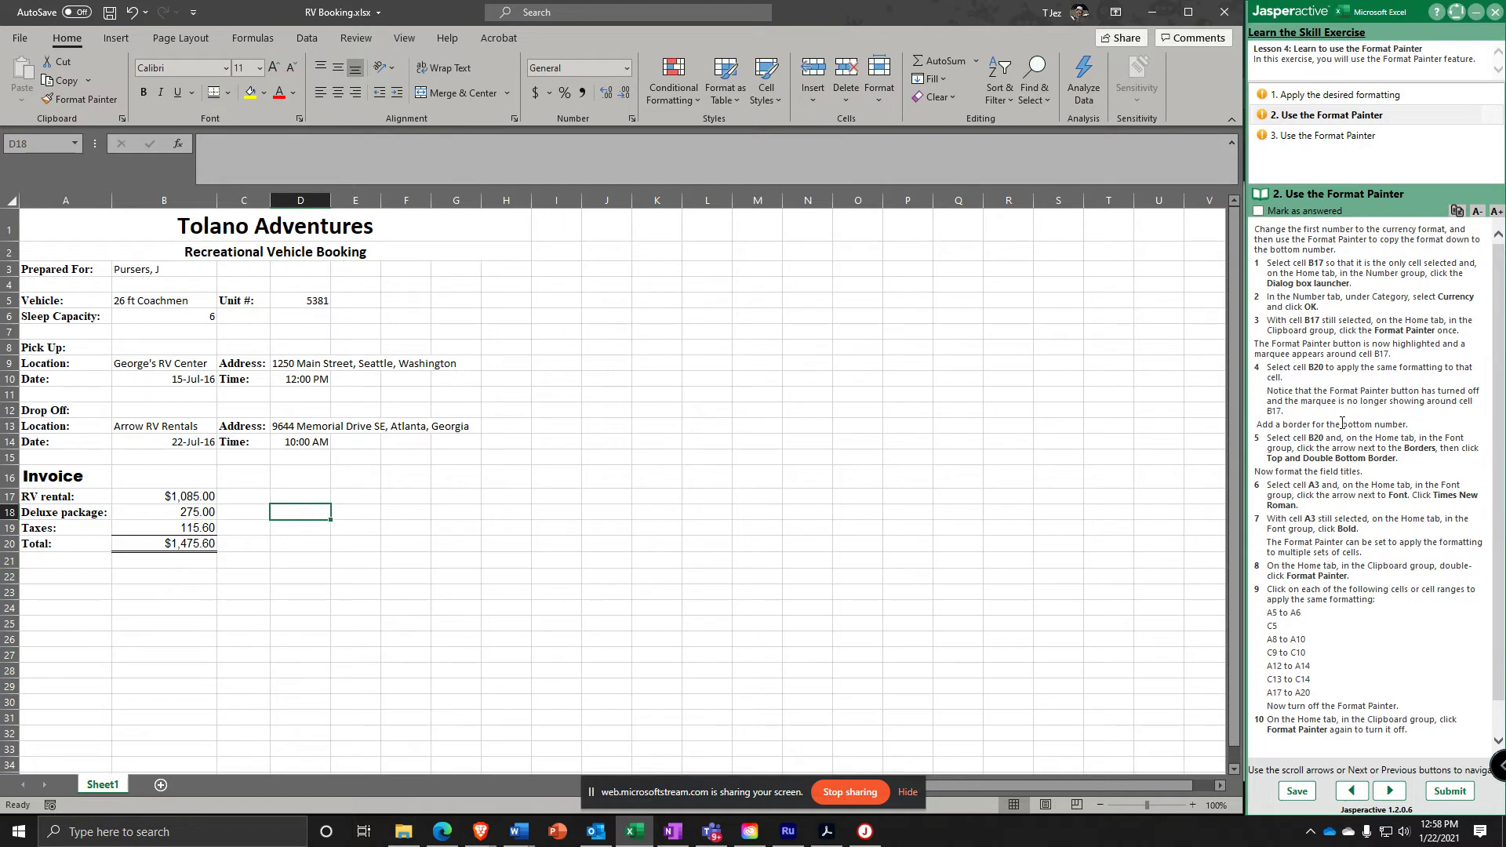
Move the Jasperactive exercise on to step 3, Use the Format Painter
left_click(1288, 747)
mouse_move(1400, 737)
left_mouse_down()
mouse_move(1331, 756)
mouse_move(1408, 761)
mouse_move(1284, 768)
left_mouse_up()
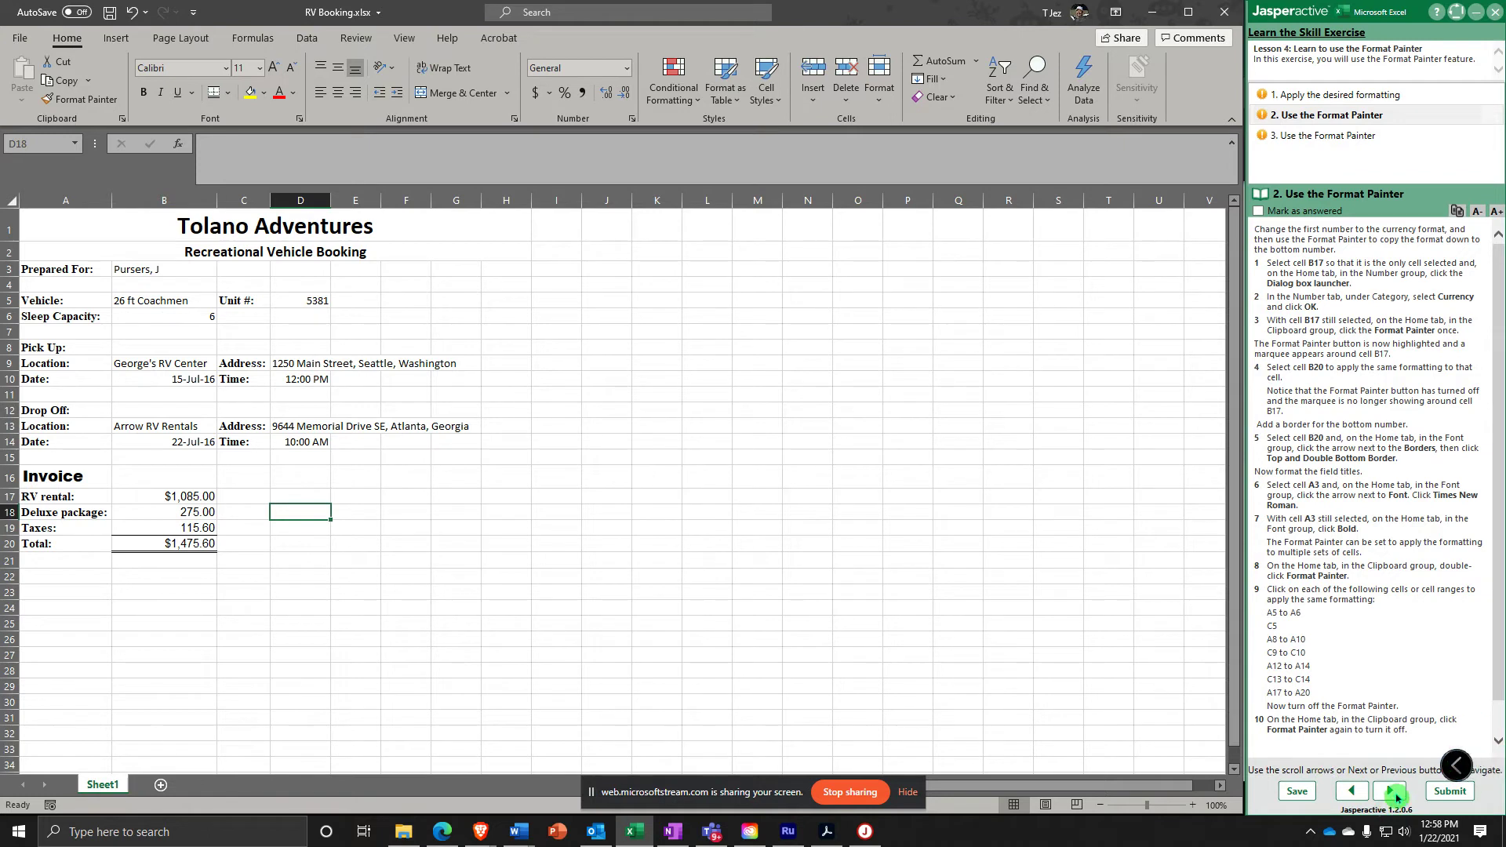
left_click(1390, 791)
left_click(1050, 349)
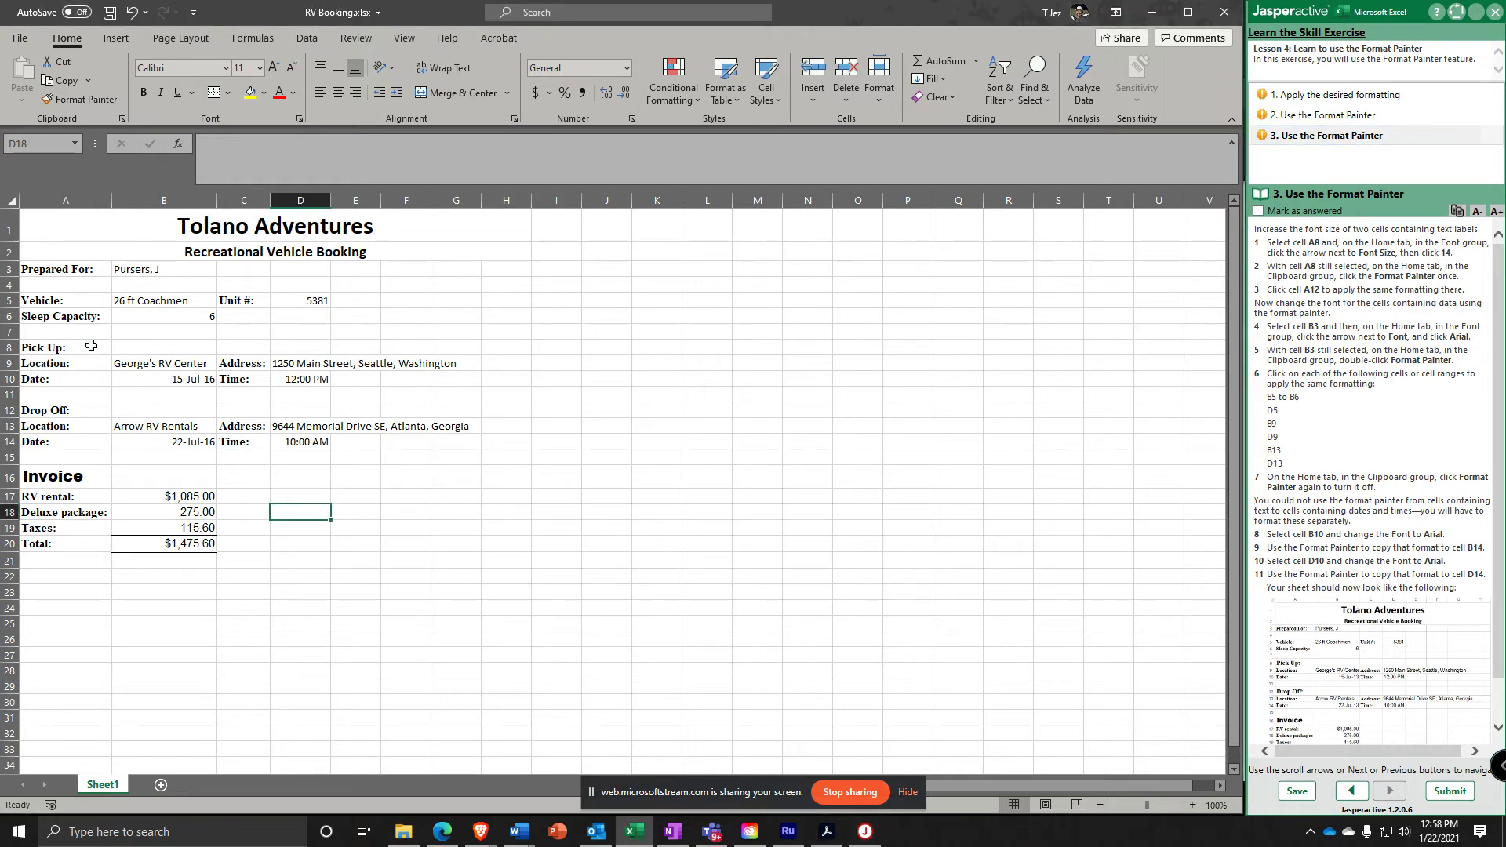
Set the Pick Up: label in A8 to 14 pt and copy that format to Drop Off: in A12
left_click(91, 346)
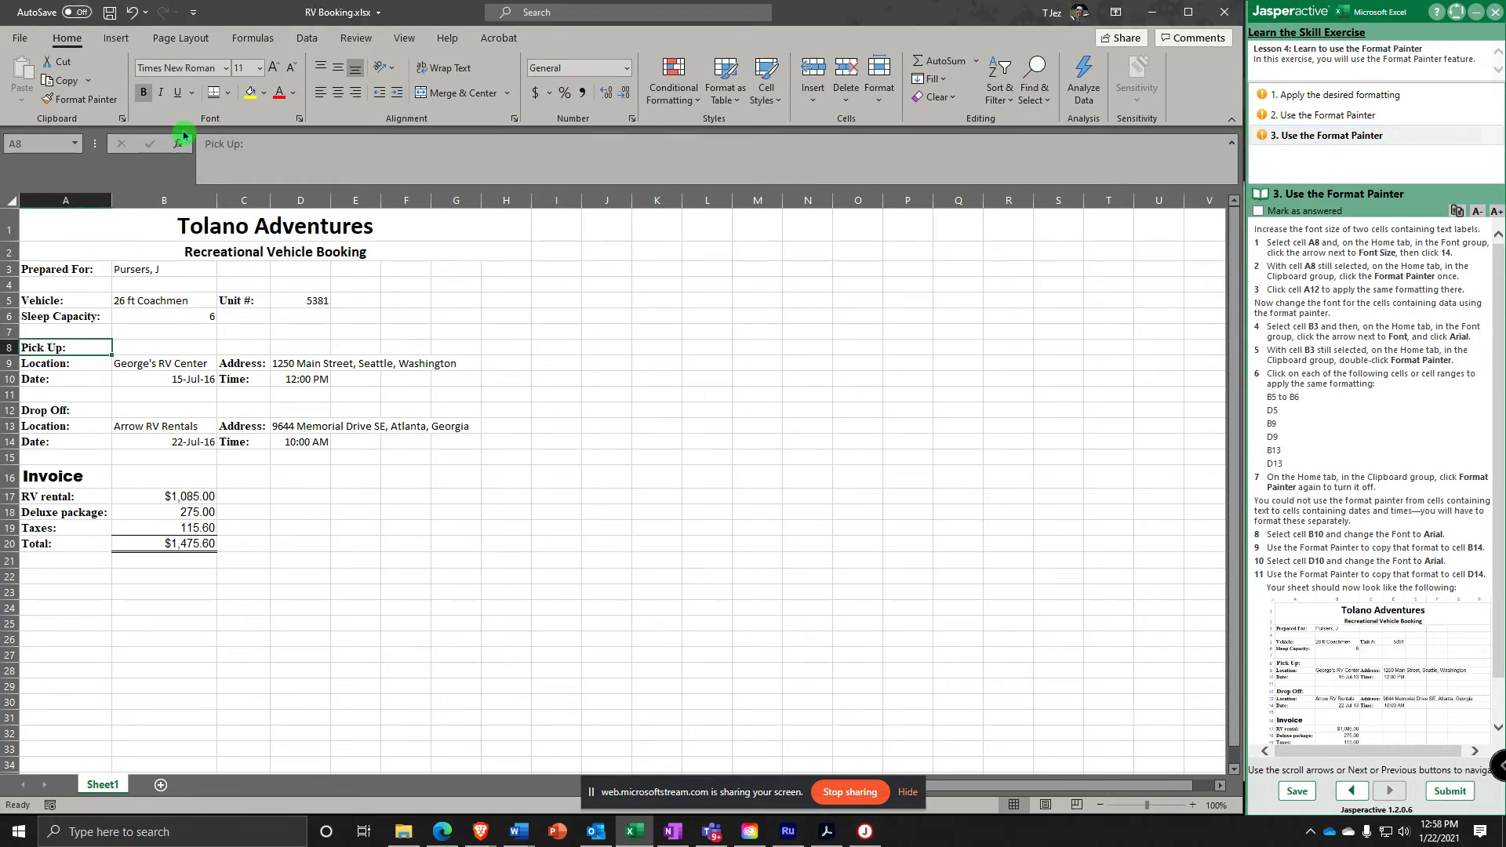
left_click(260, 69)
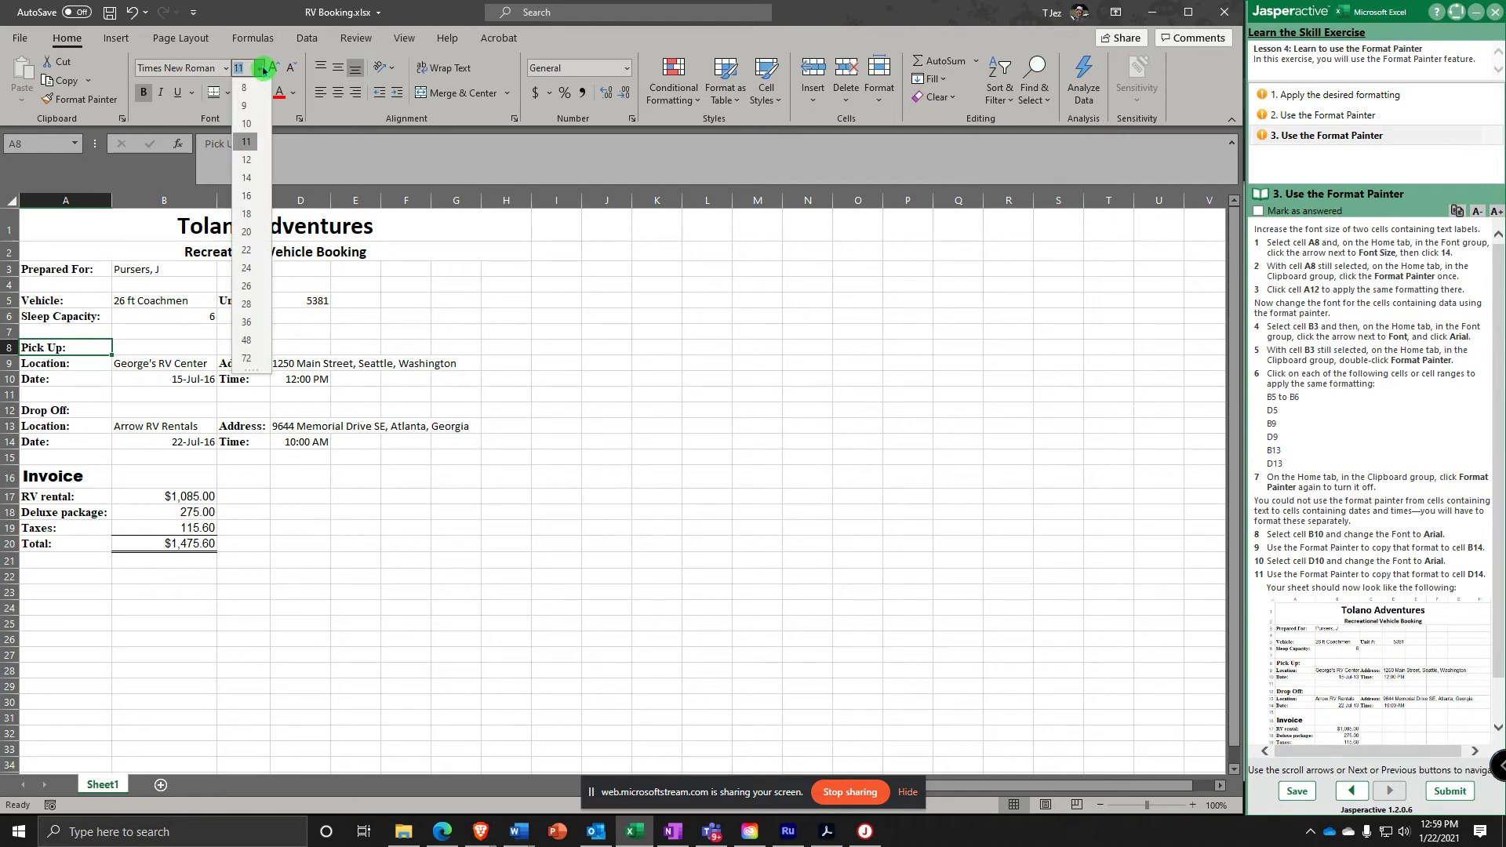
left_click(248, 179)
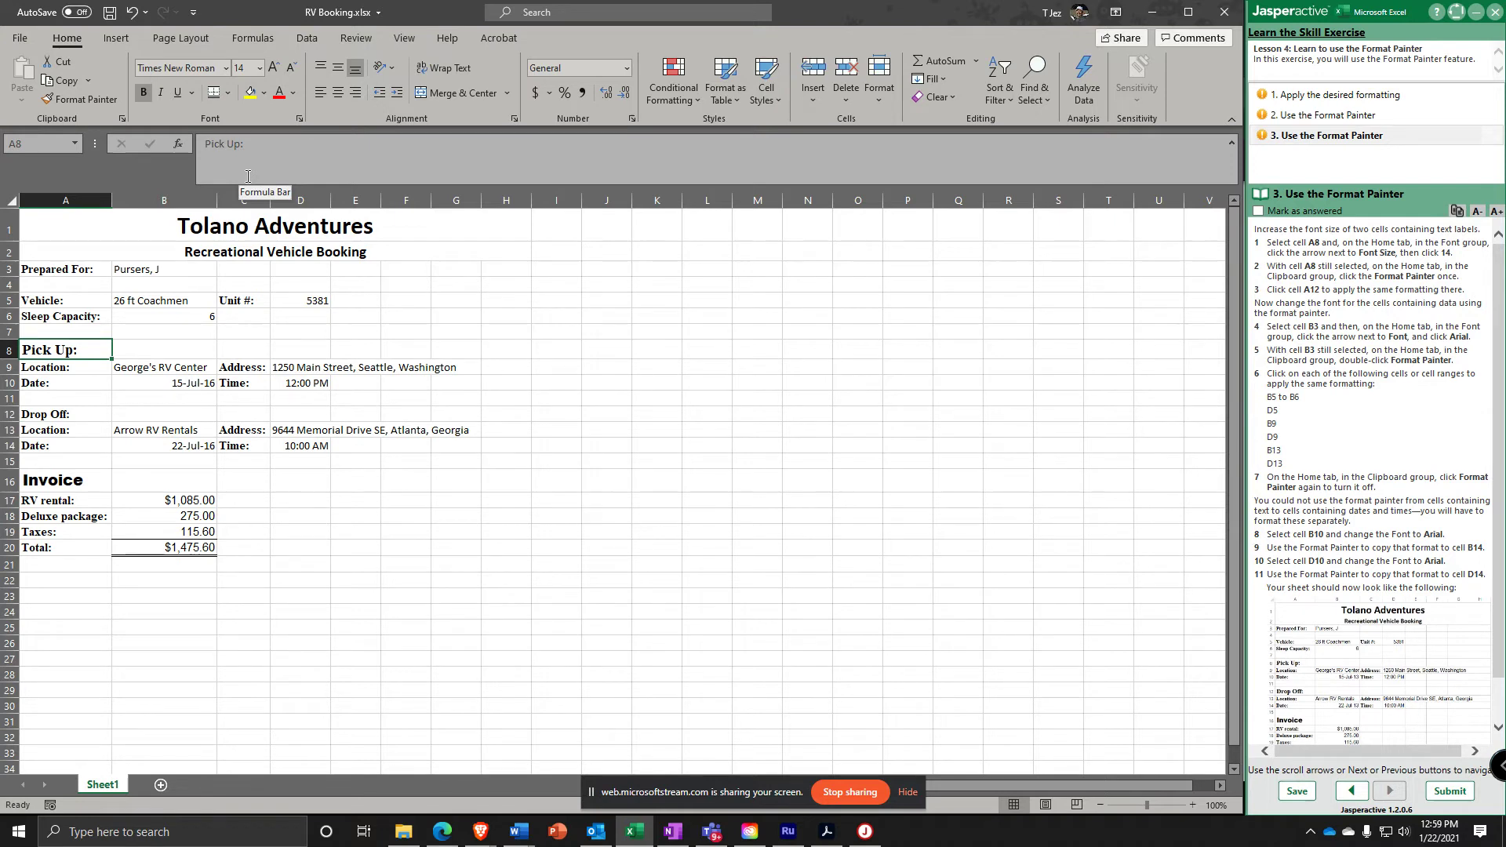
left_click(91, 101)
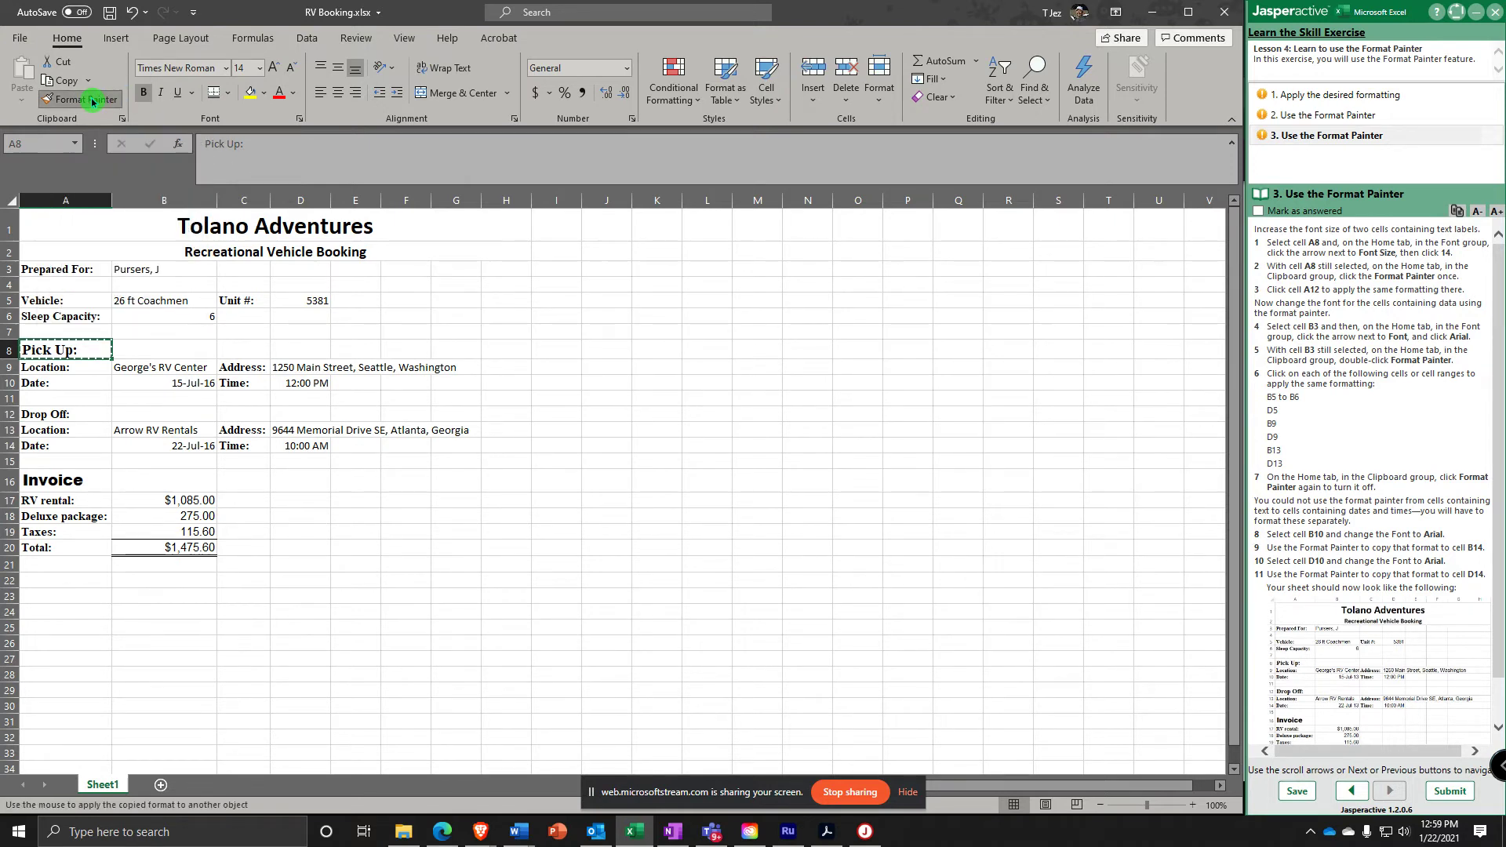
left_click(50, 412)
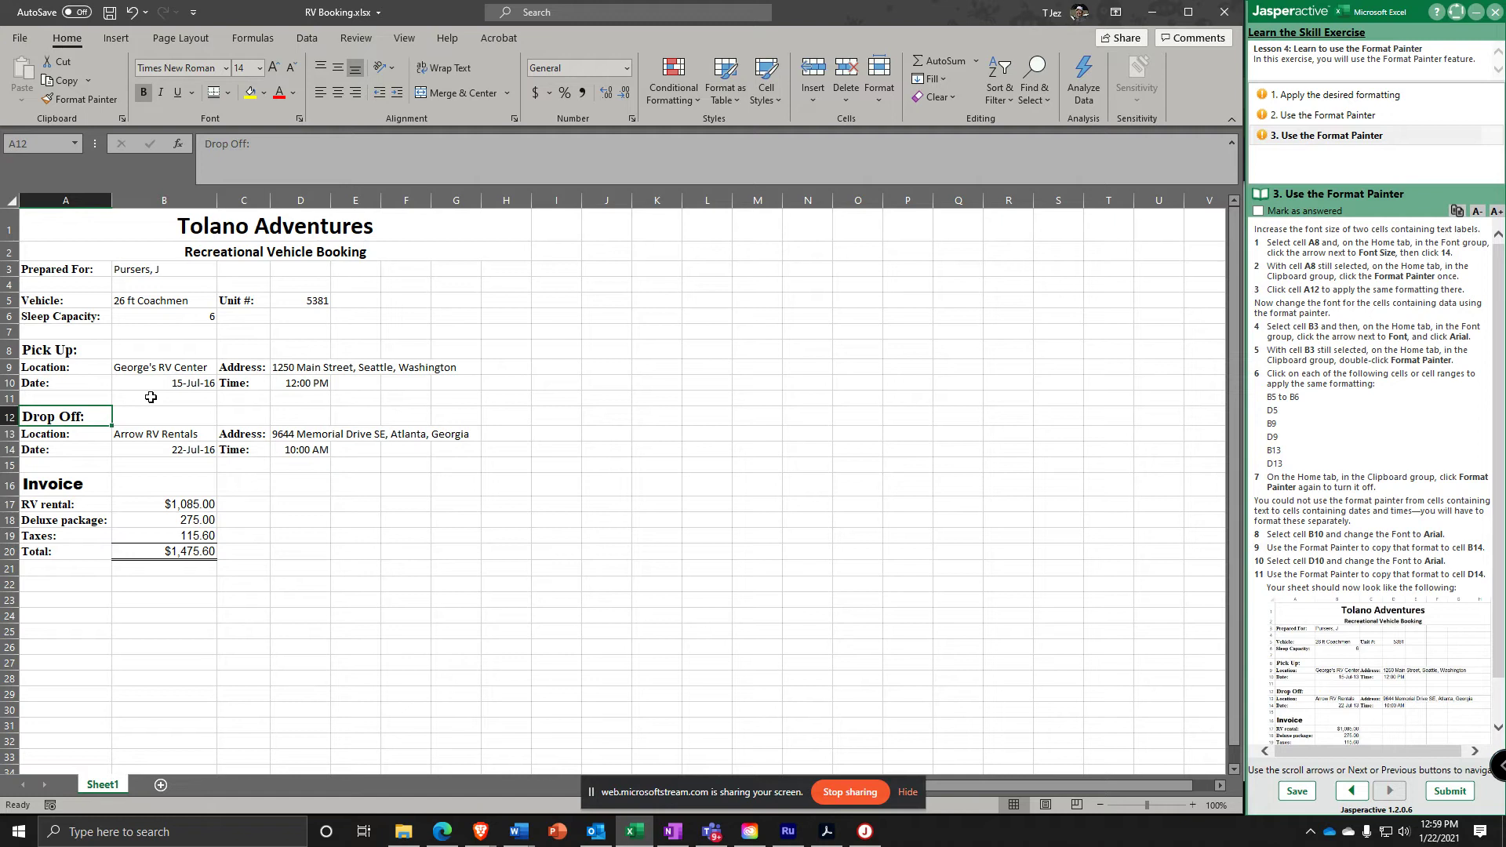
left_click(149, 269)
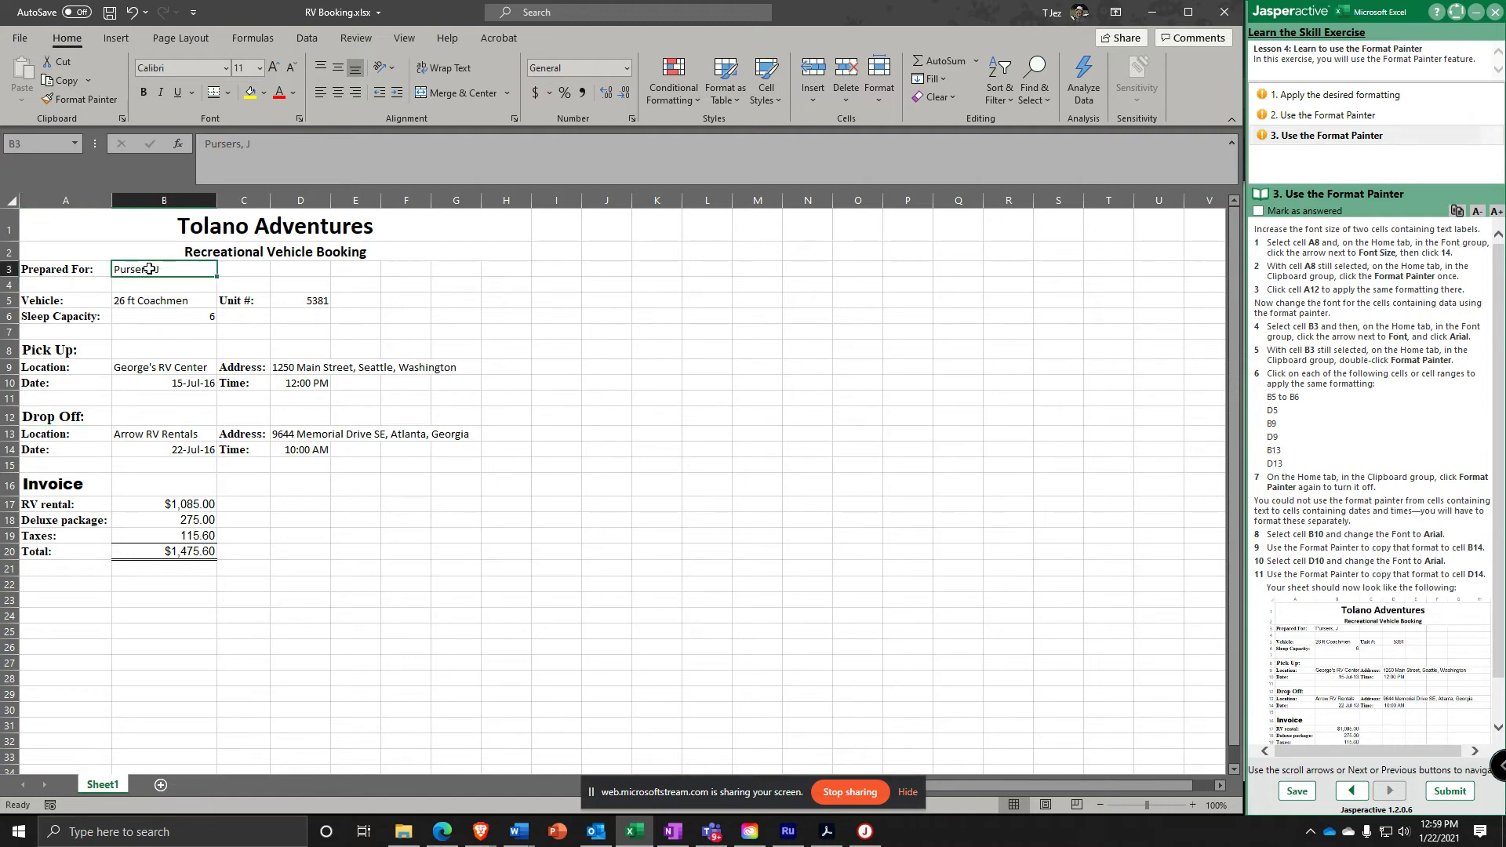
Set the customer name in B3 to Arial and lock Format Painter on for repeated pasting
left_click(227, 70)
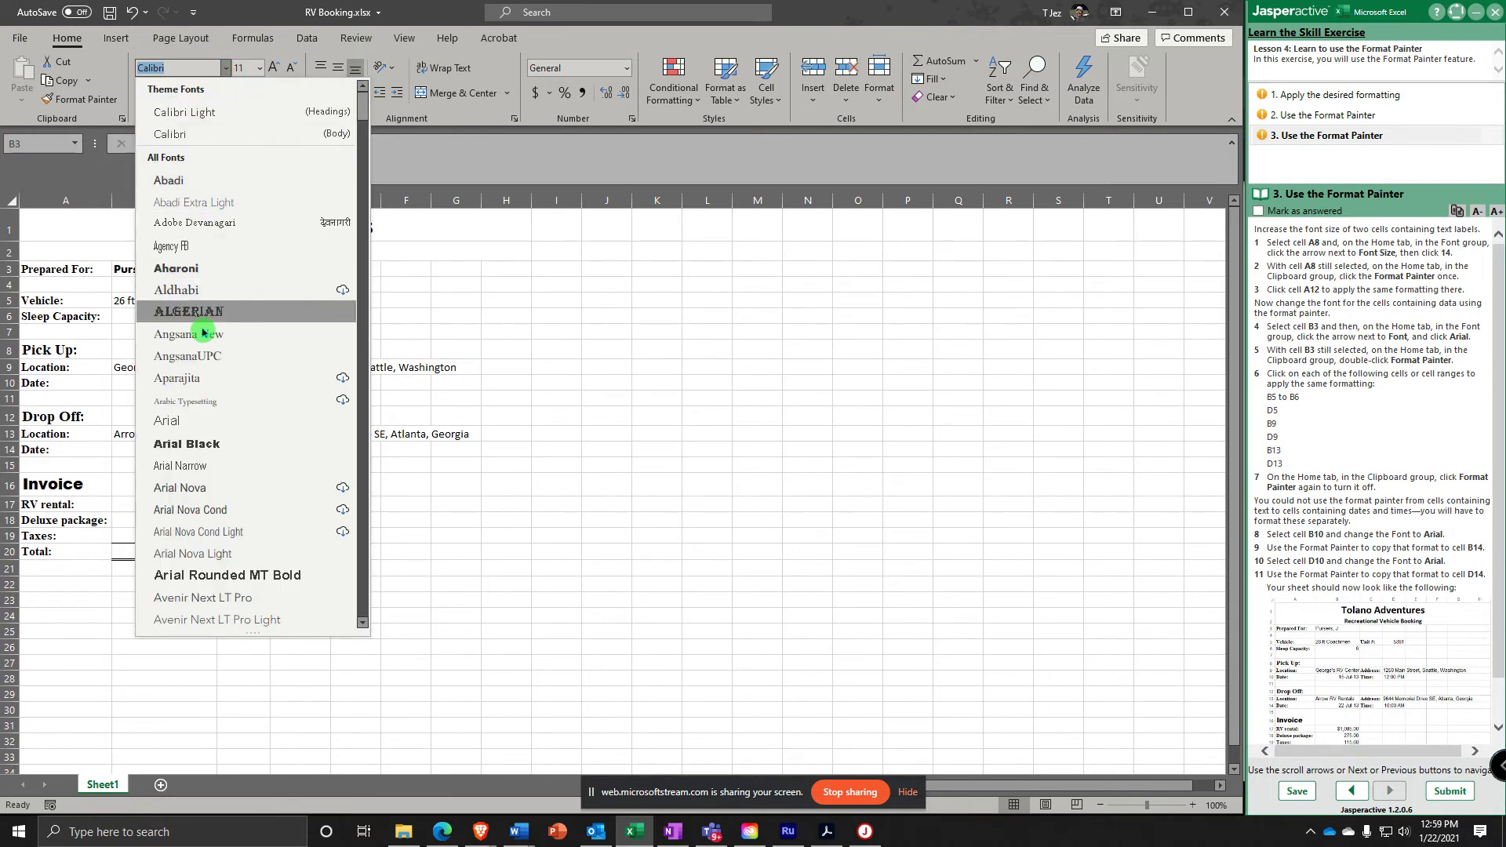
left_click(192, 421)
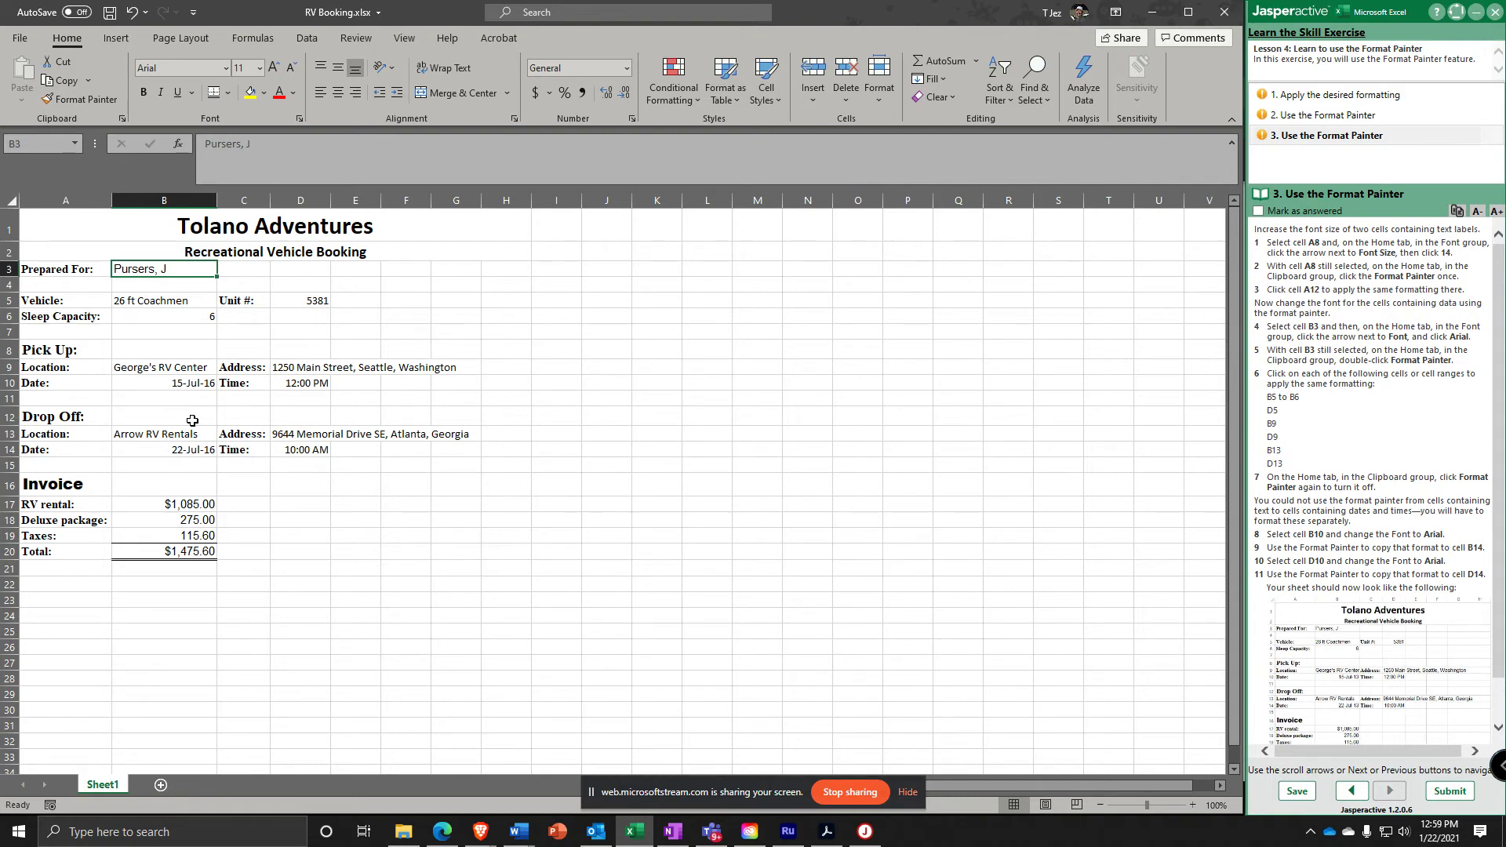
double_click(81, 102)
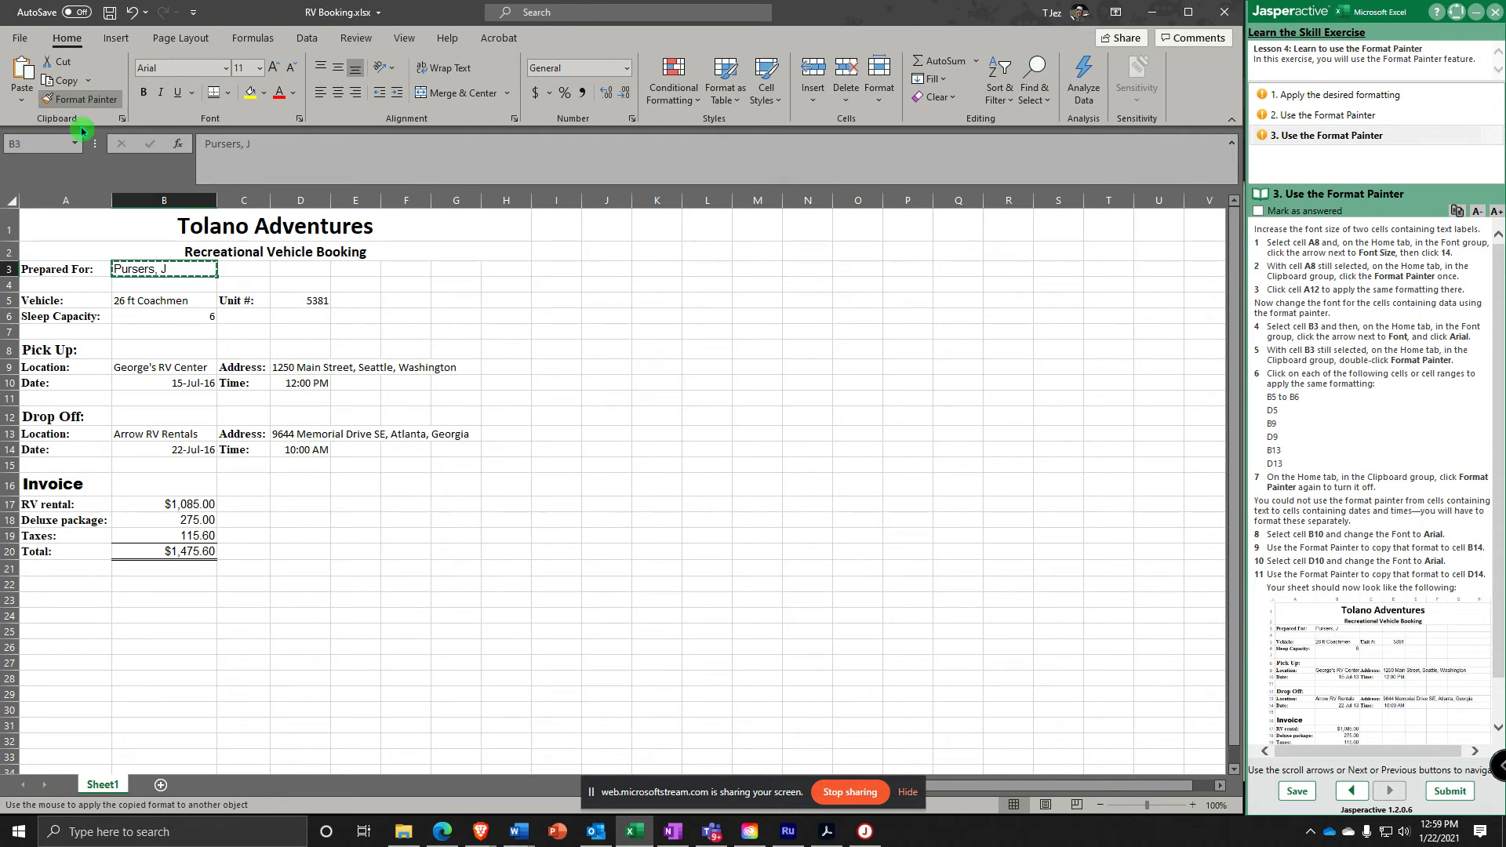
Paint B3's Arial format onto B5:B6, D5, B9, D9, B13 and D13, then turn Format Painter off
left_click_drag(171, 296, 169, 314)
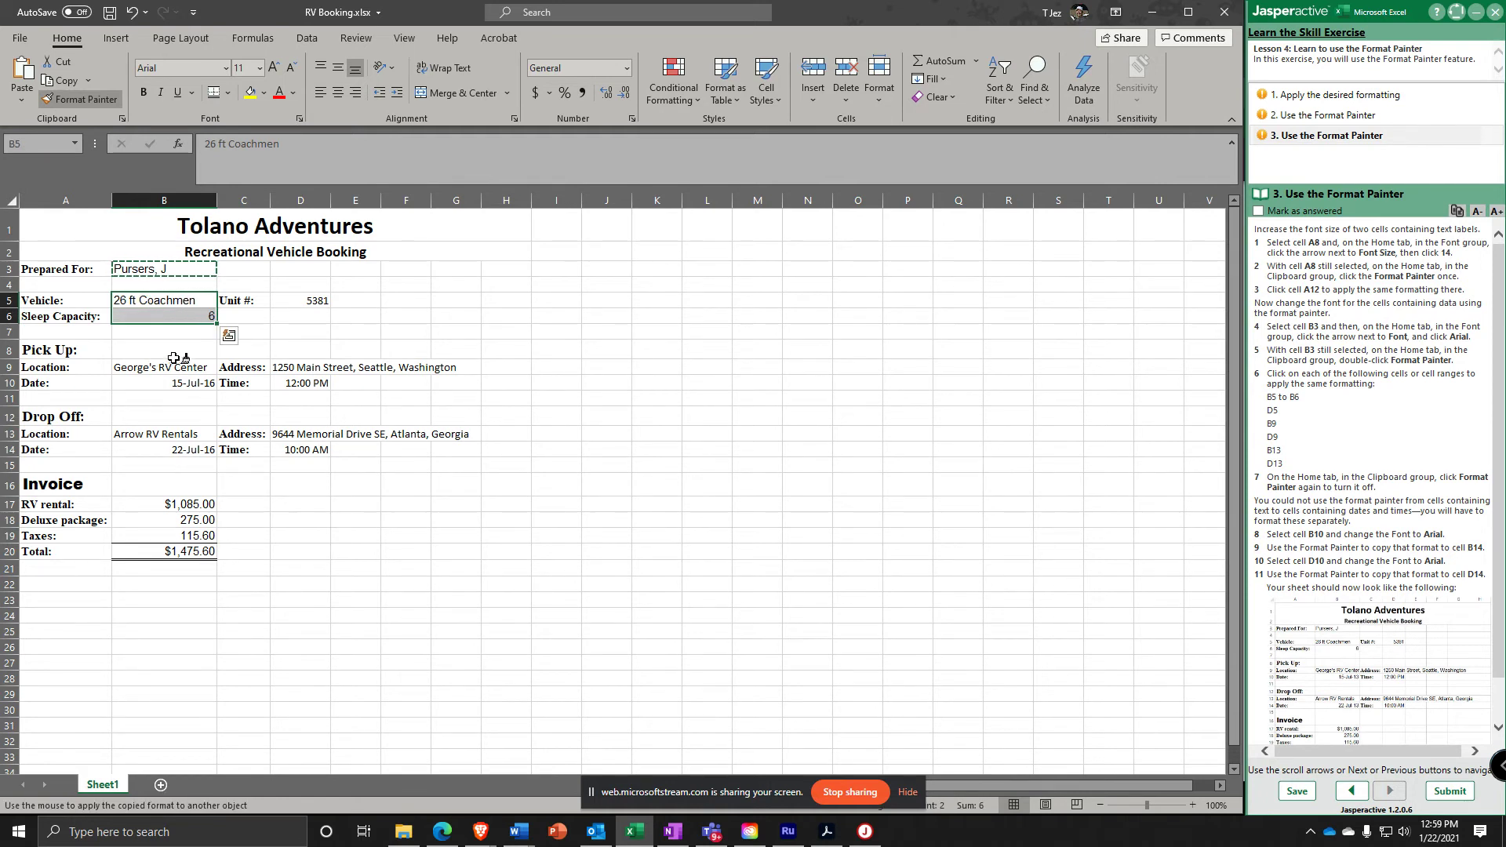
left_click(313, 298)
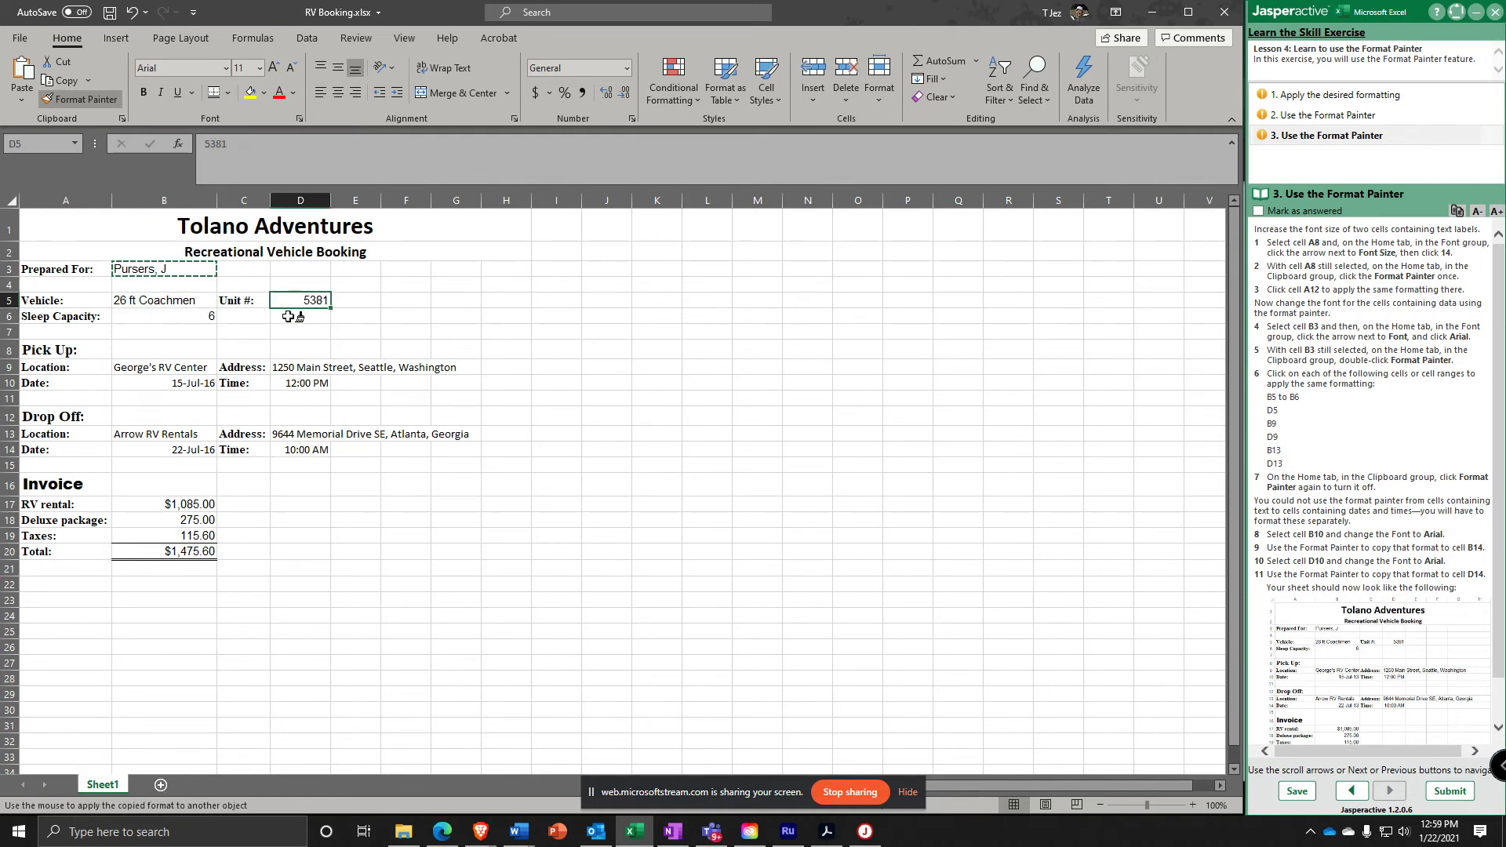
left_click(170, 366)
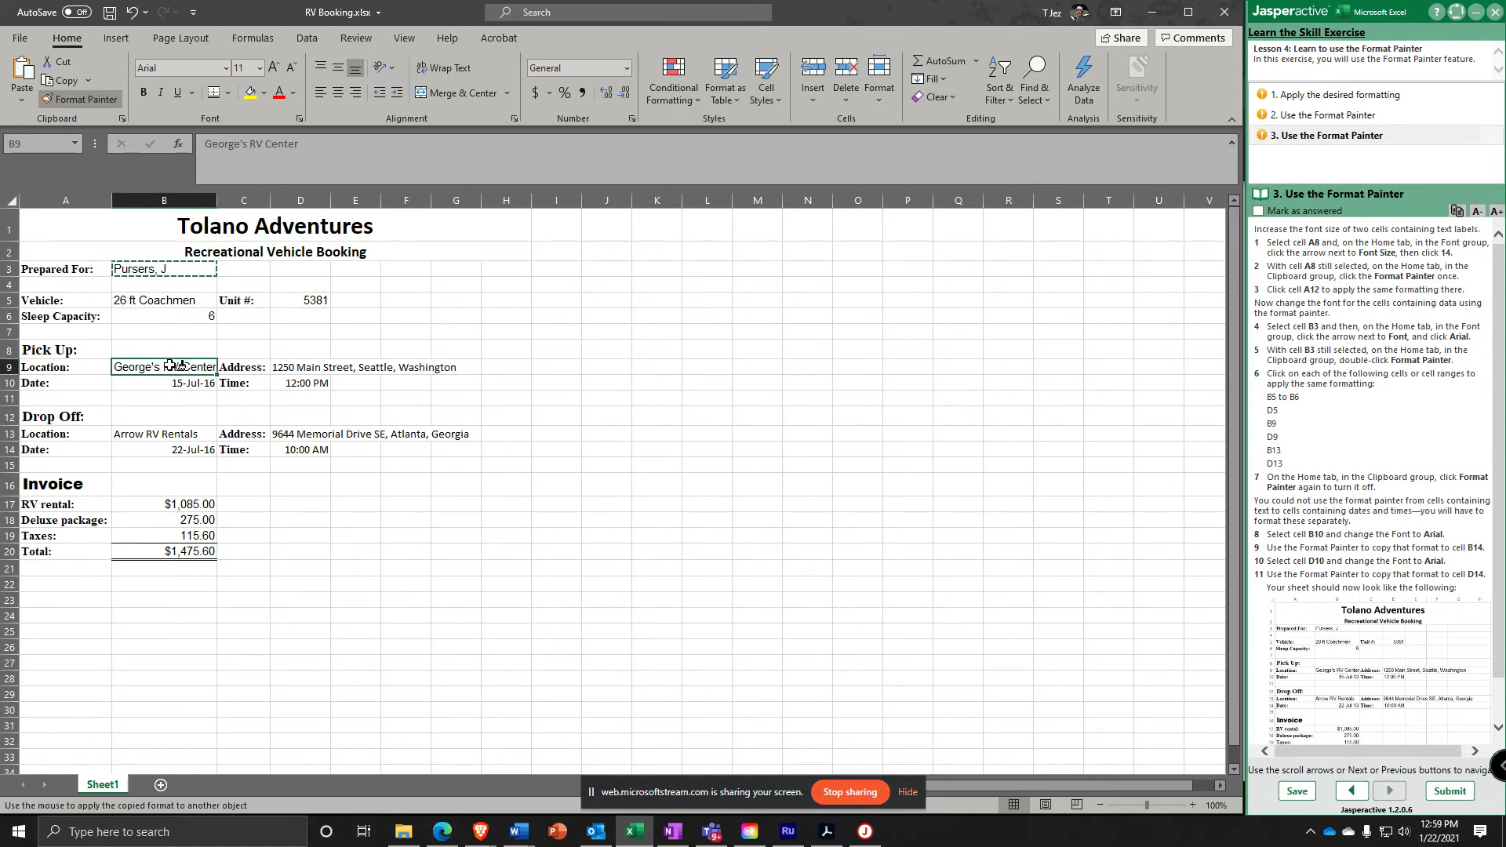
left_click(301, 363)
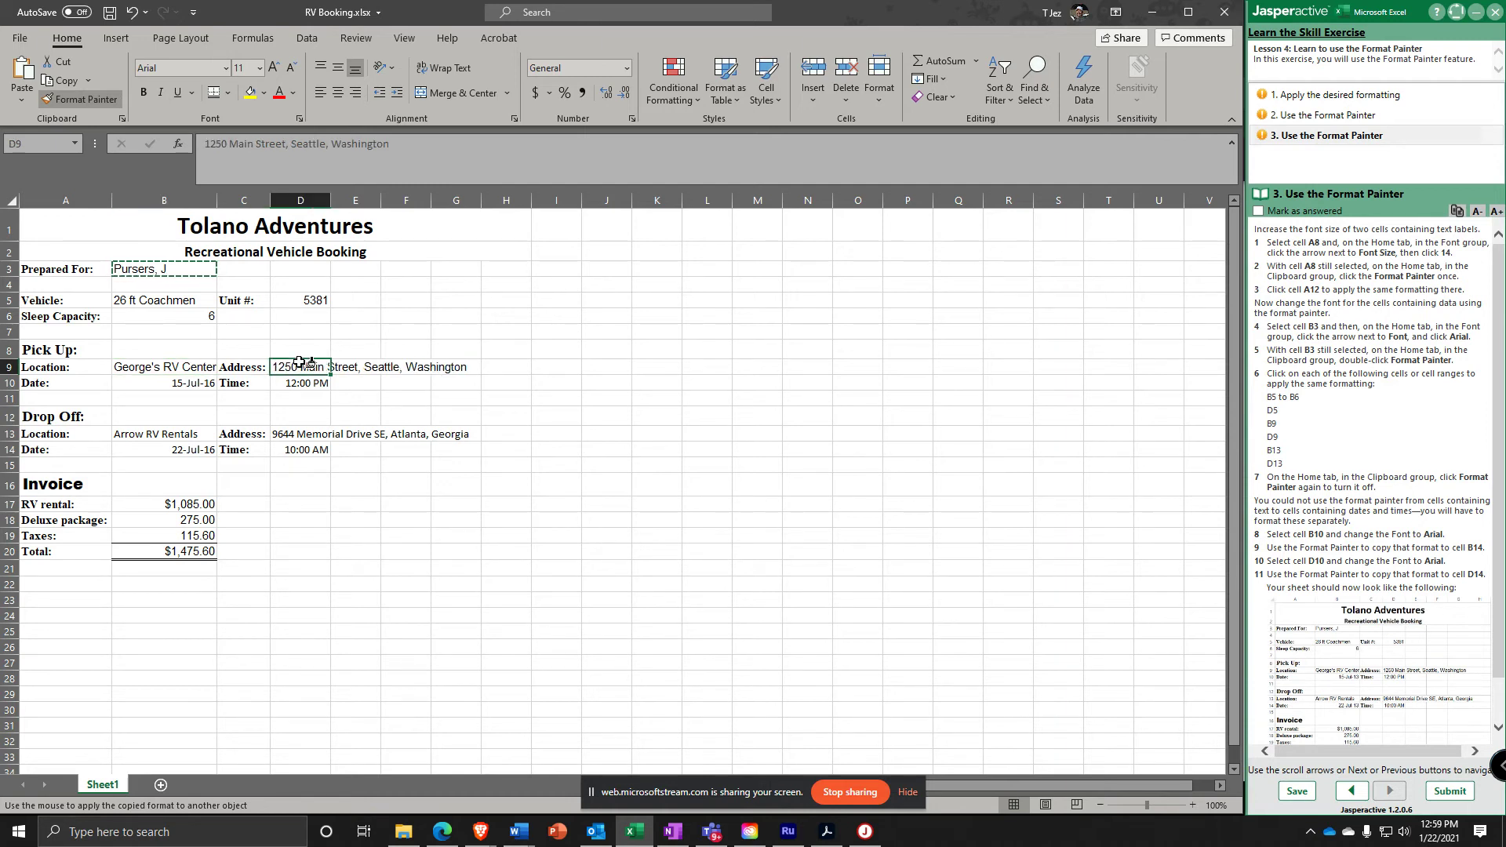
left_click(168, 432)
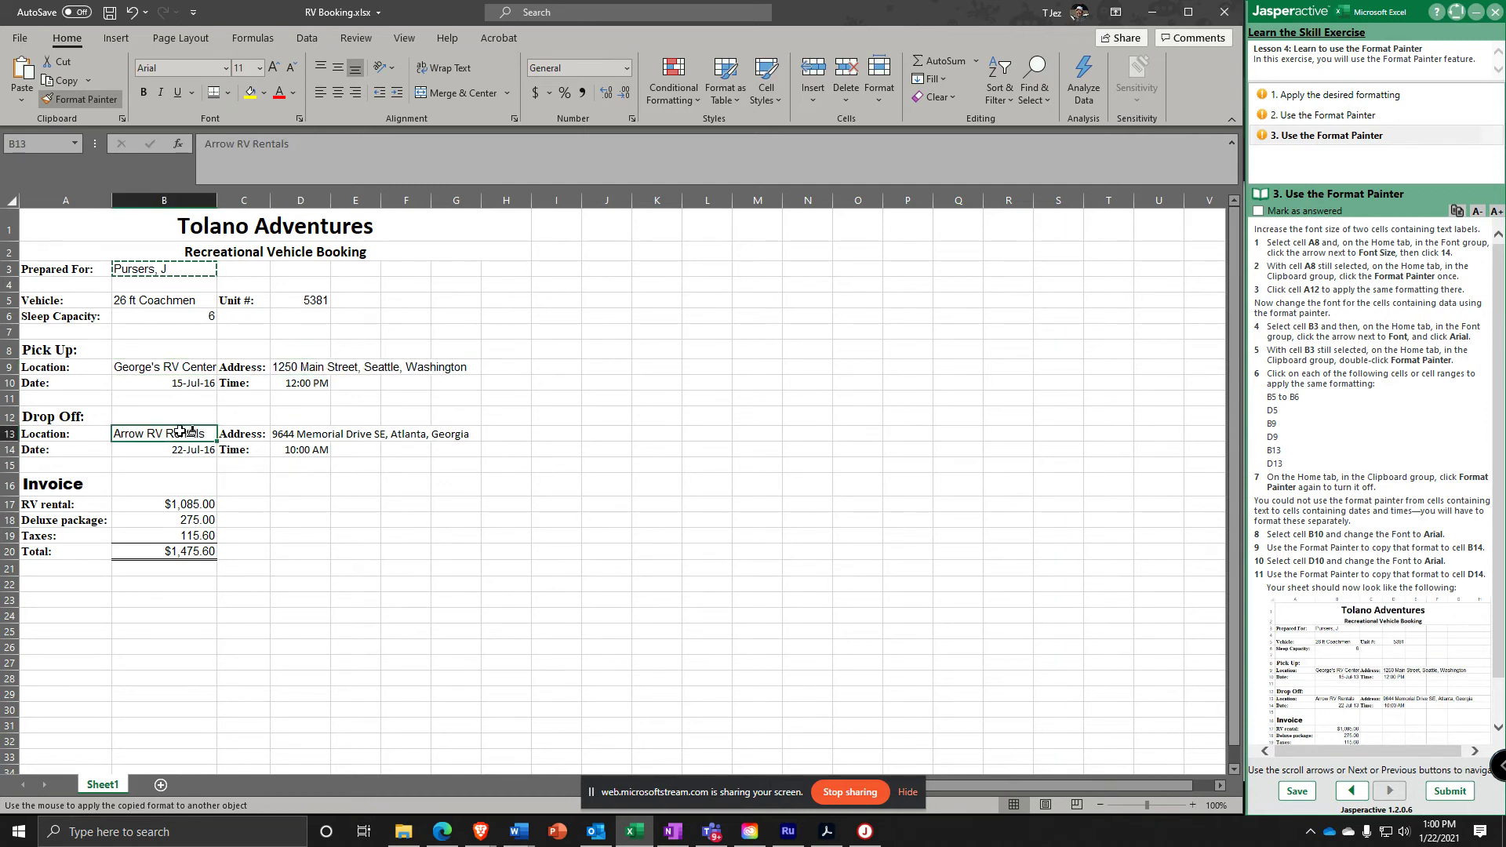
left_click(295, 429)
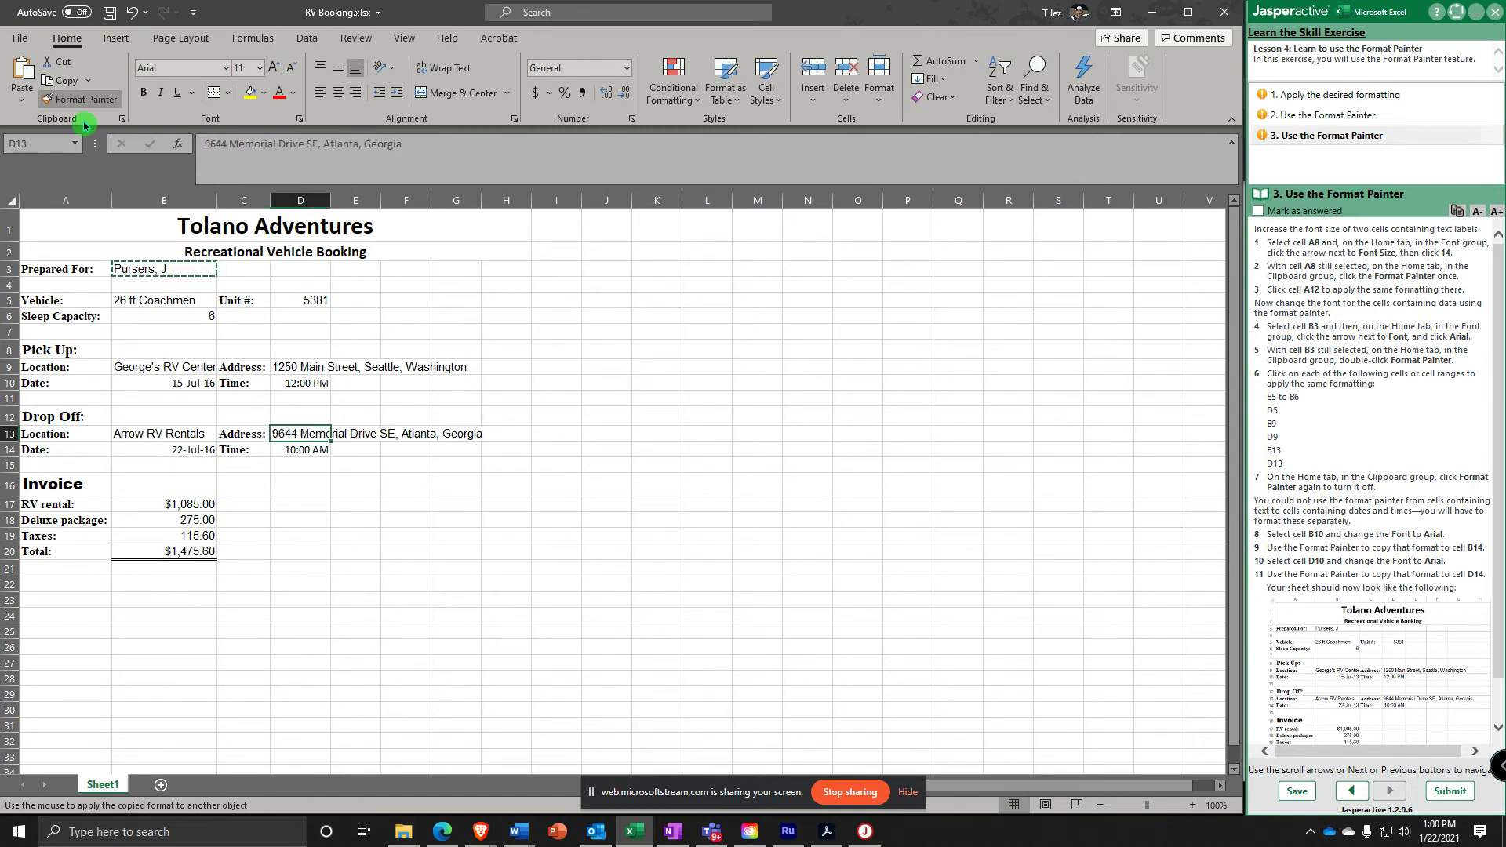
left_click(60, 99)
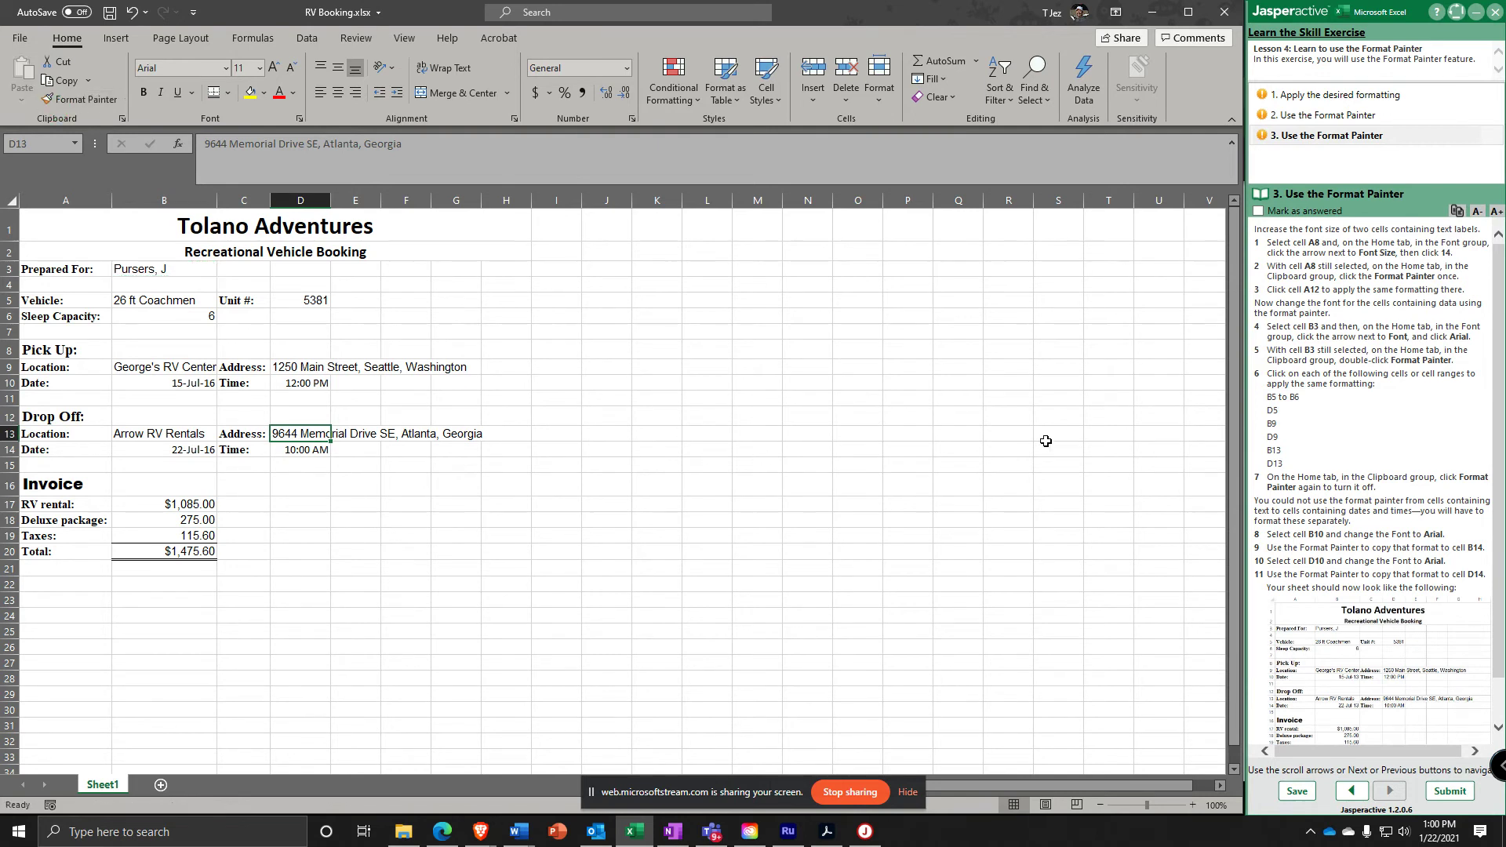
scroll(1389, 455, "down", 1)
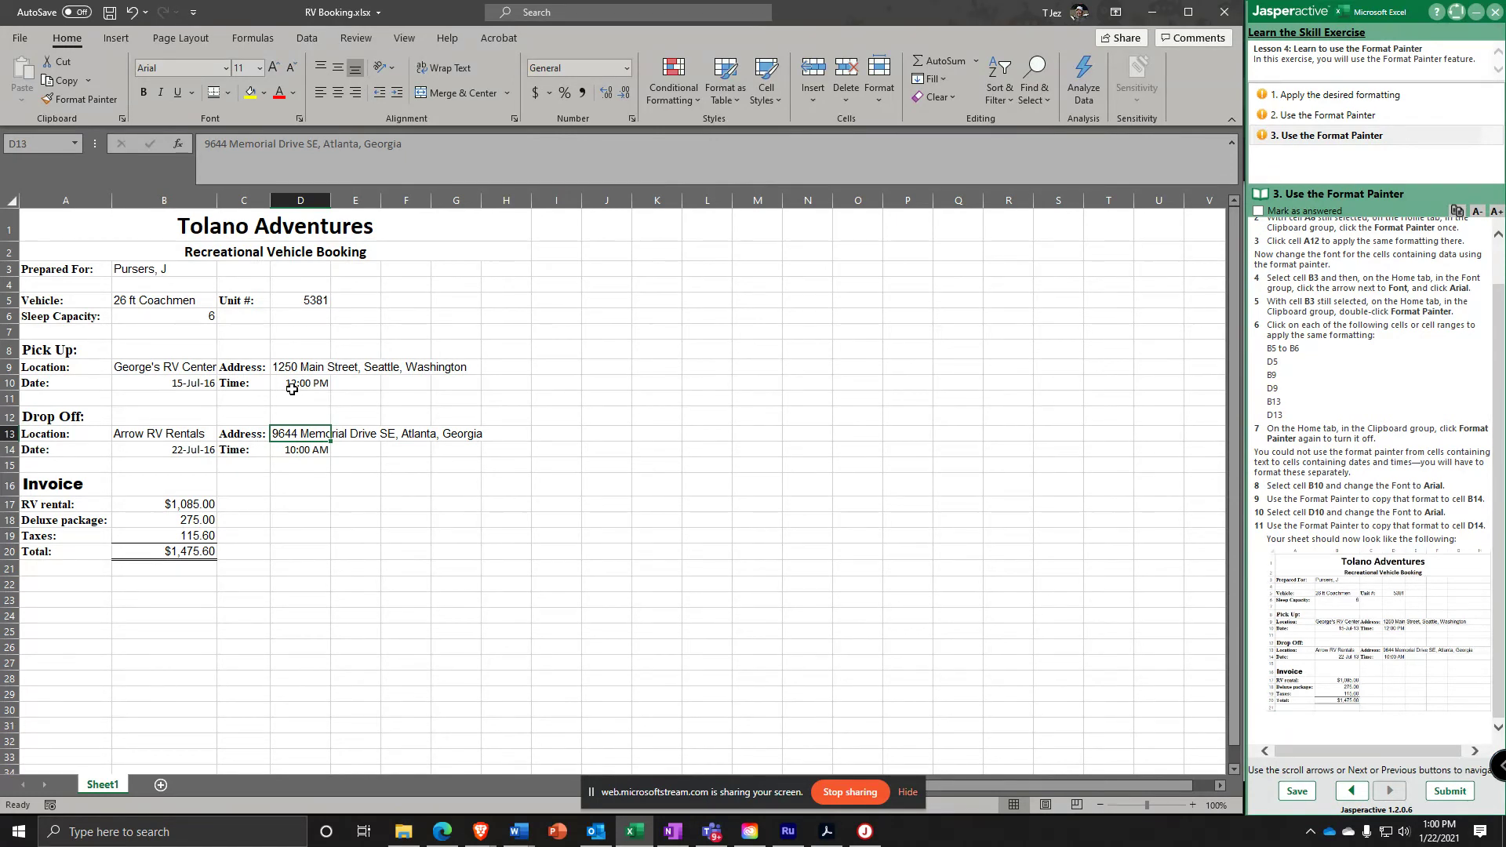
left_click(175, 386)
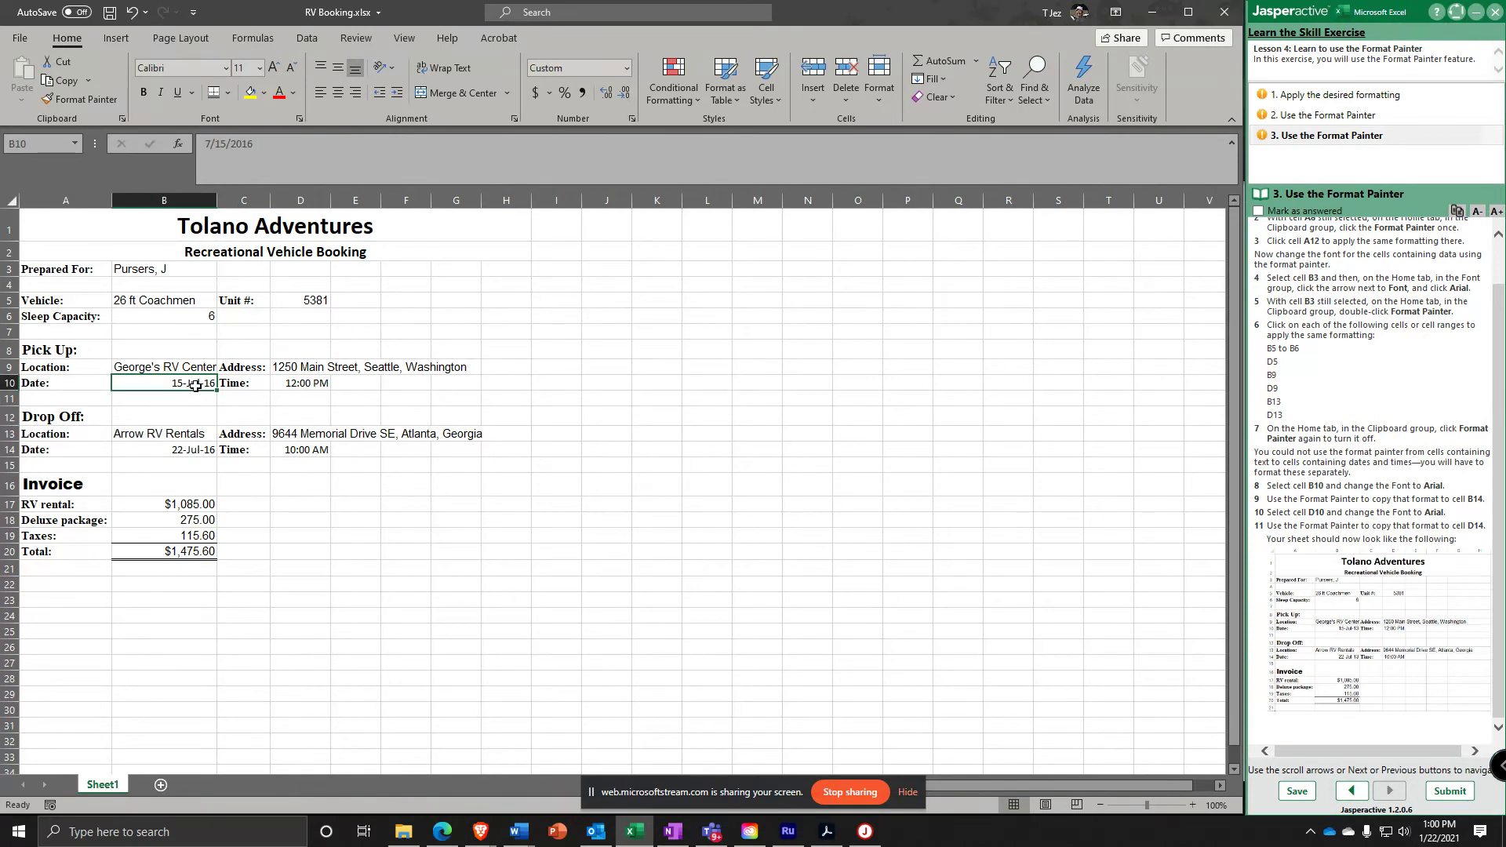
Change the B10 pick-up date to Arial and copy that format once onto the B14 drop-off date
left_click(227, 70)
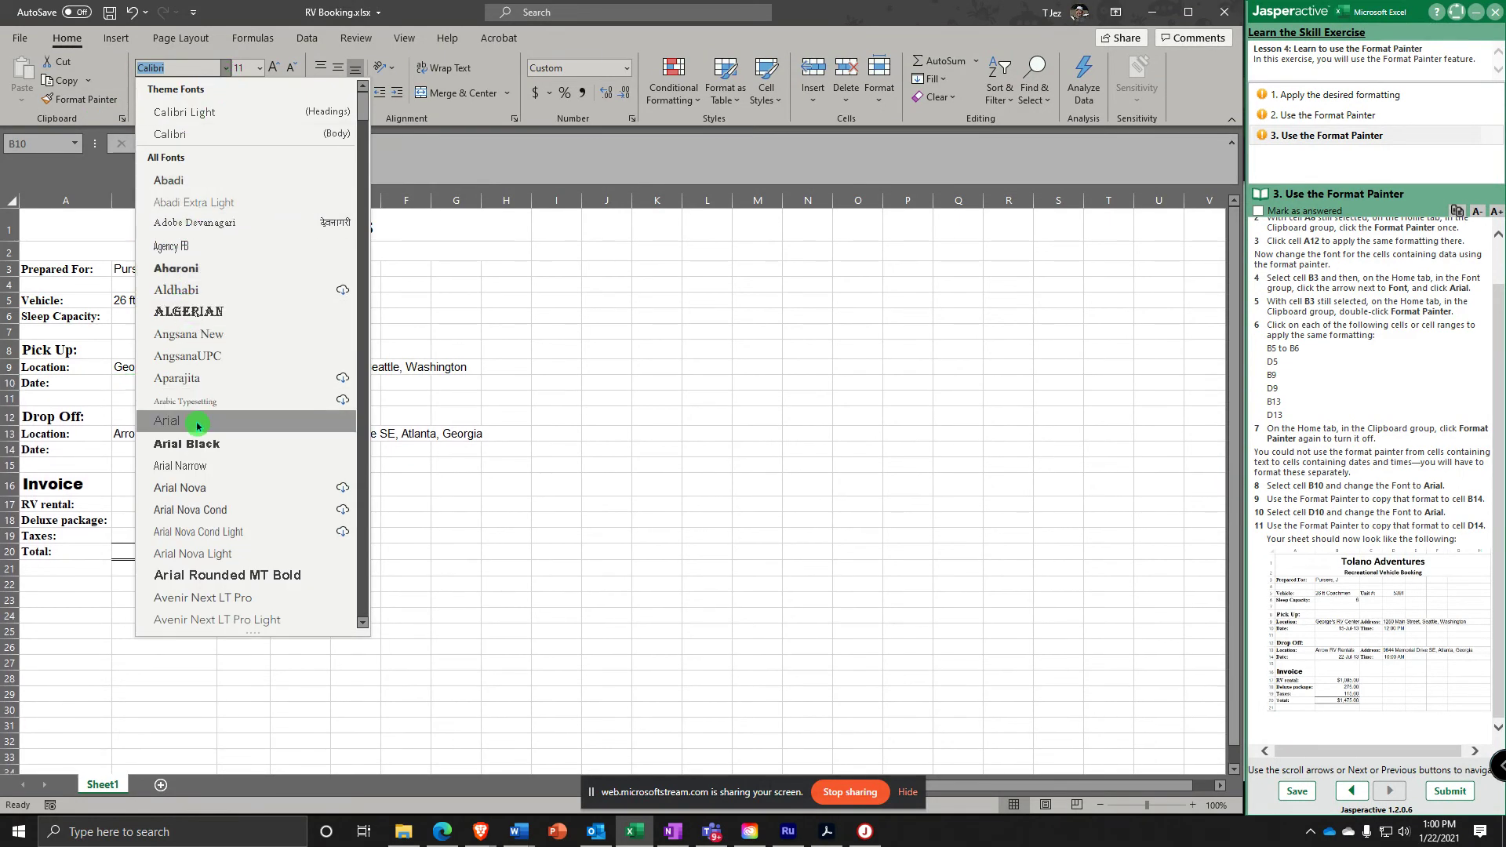
left_click(197, 424)
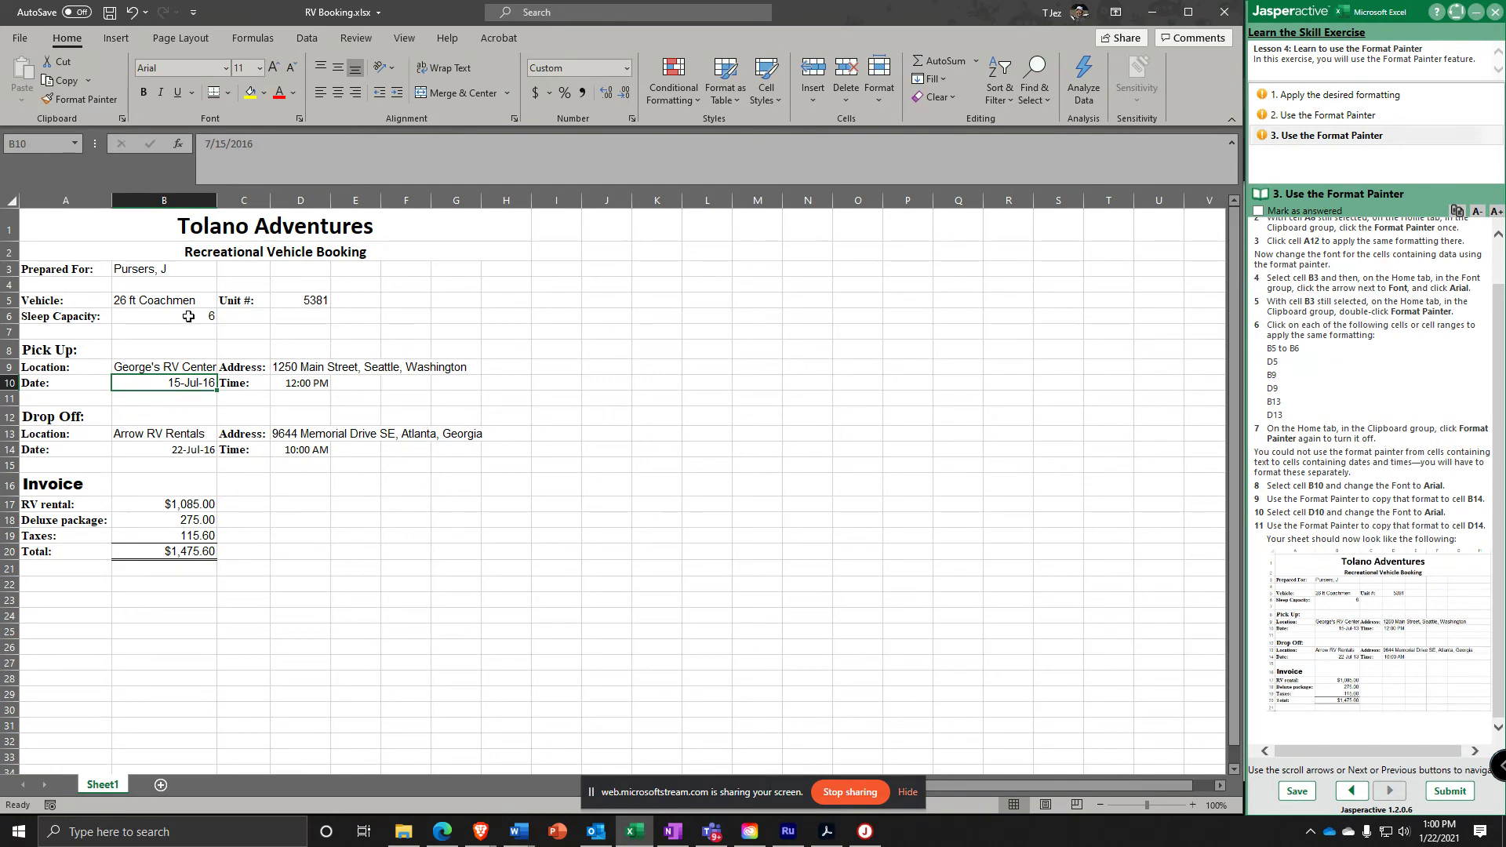
left_click(76, 101)
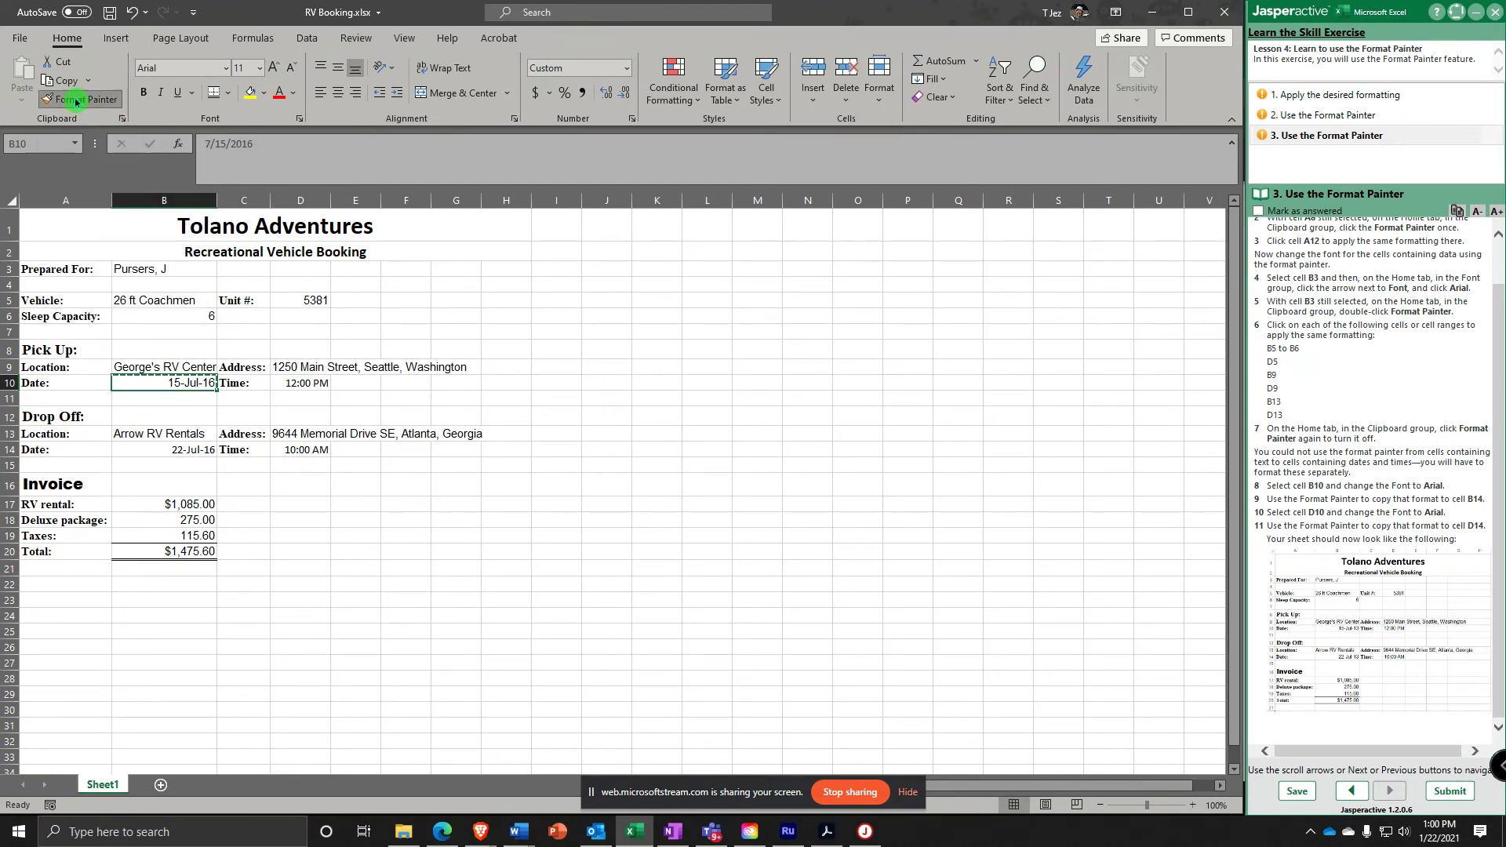
left_click(172, 450)
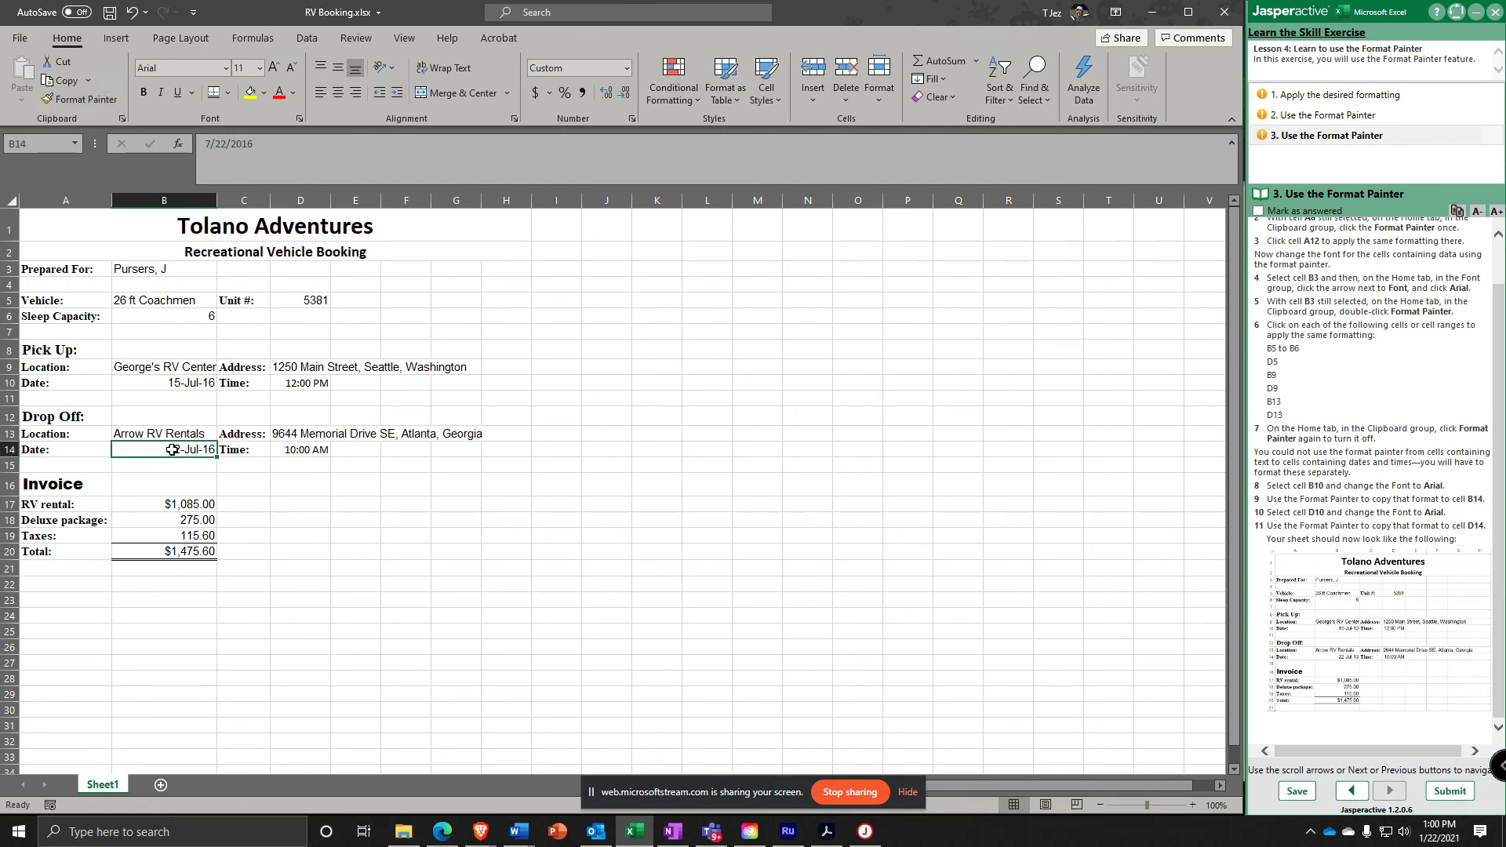
left_click(309, 384)
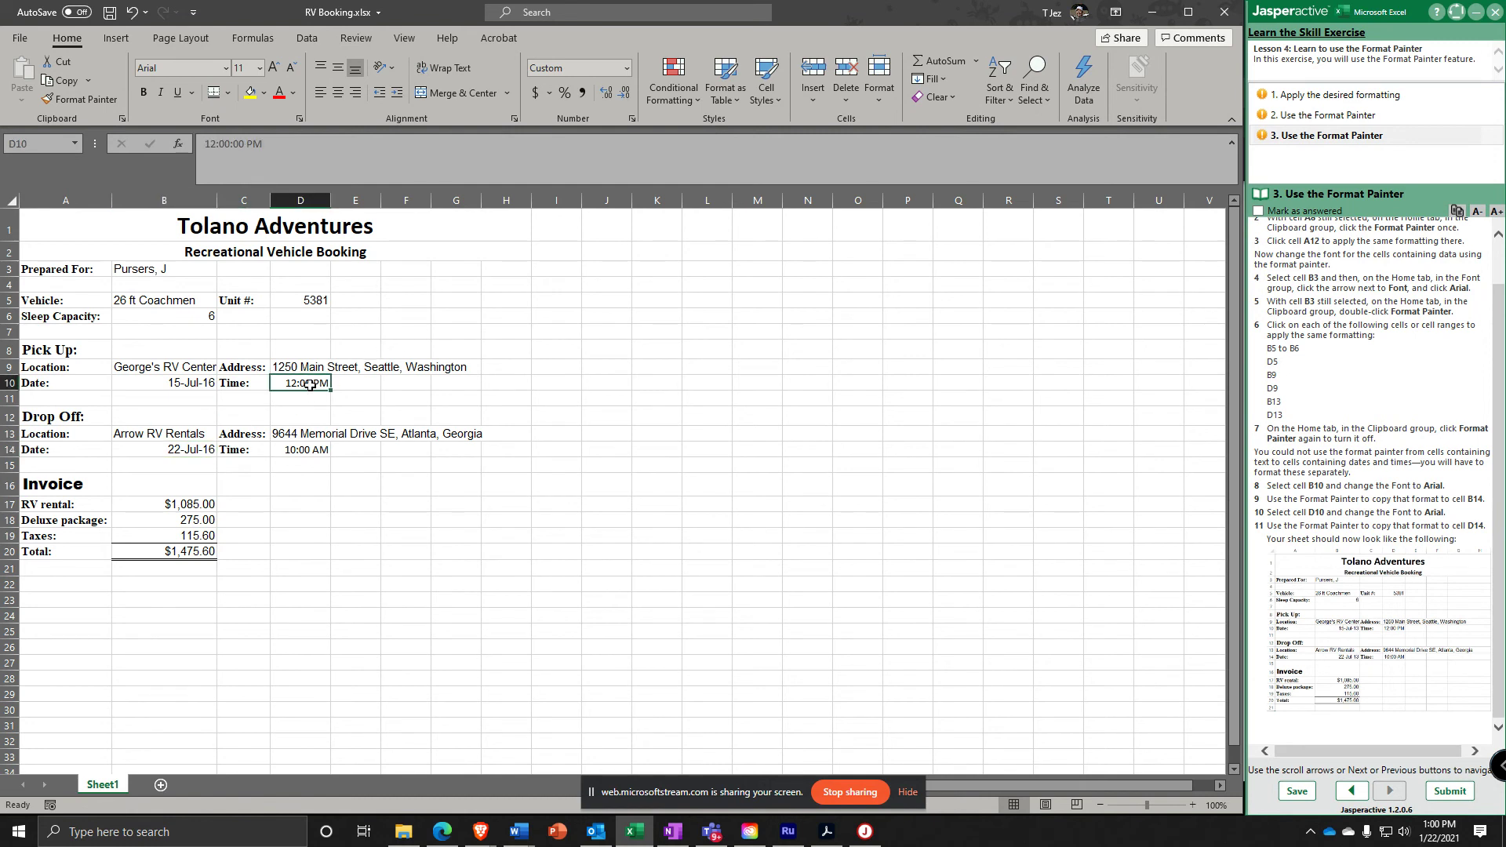
Make the D10 pick-up time Arial, paint it onto D14, then enlarge the finished-sheet sample
left_click(224, 69)
left_click(197, 422)
left_click(81, 99)
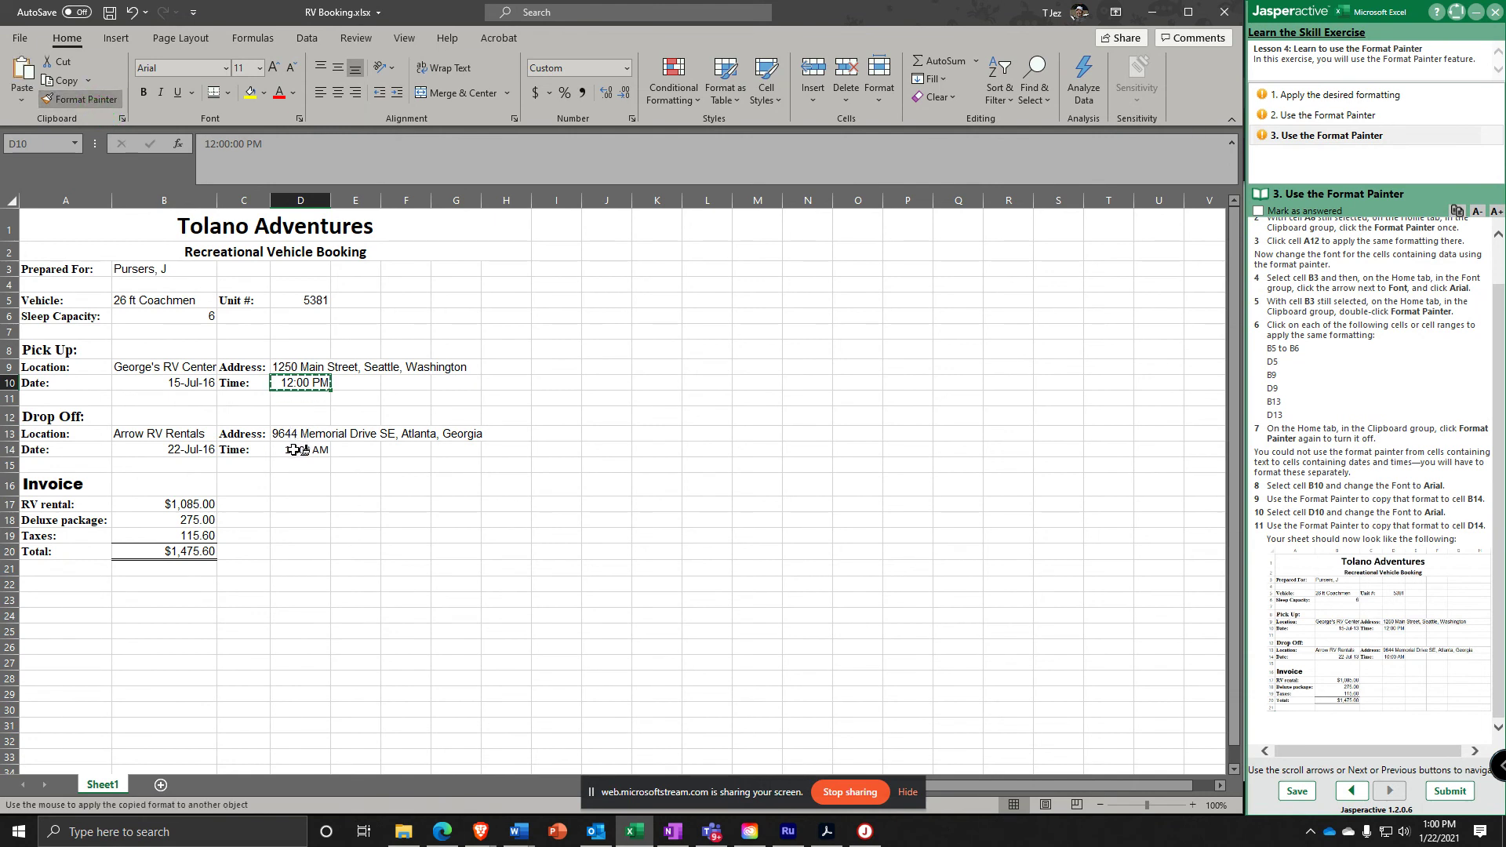
left_click(296, 450)
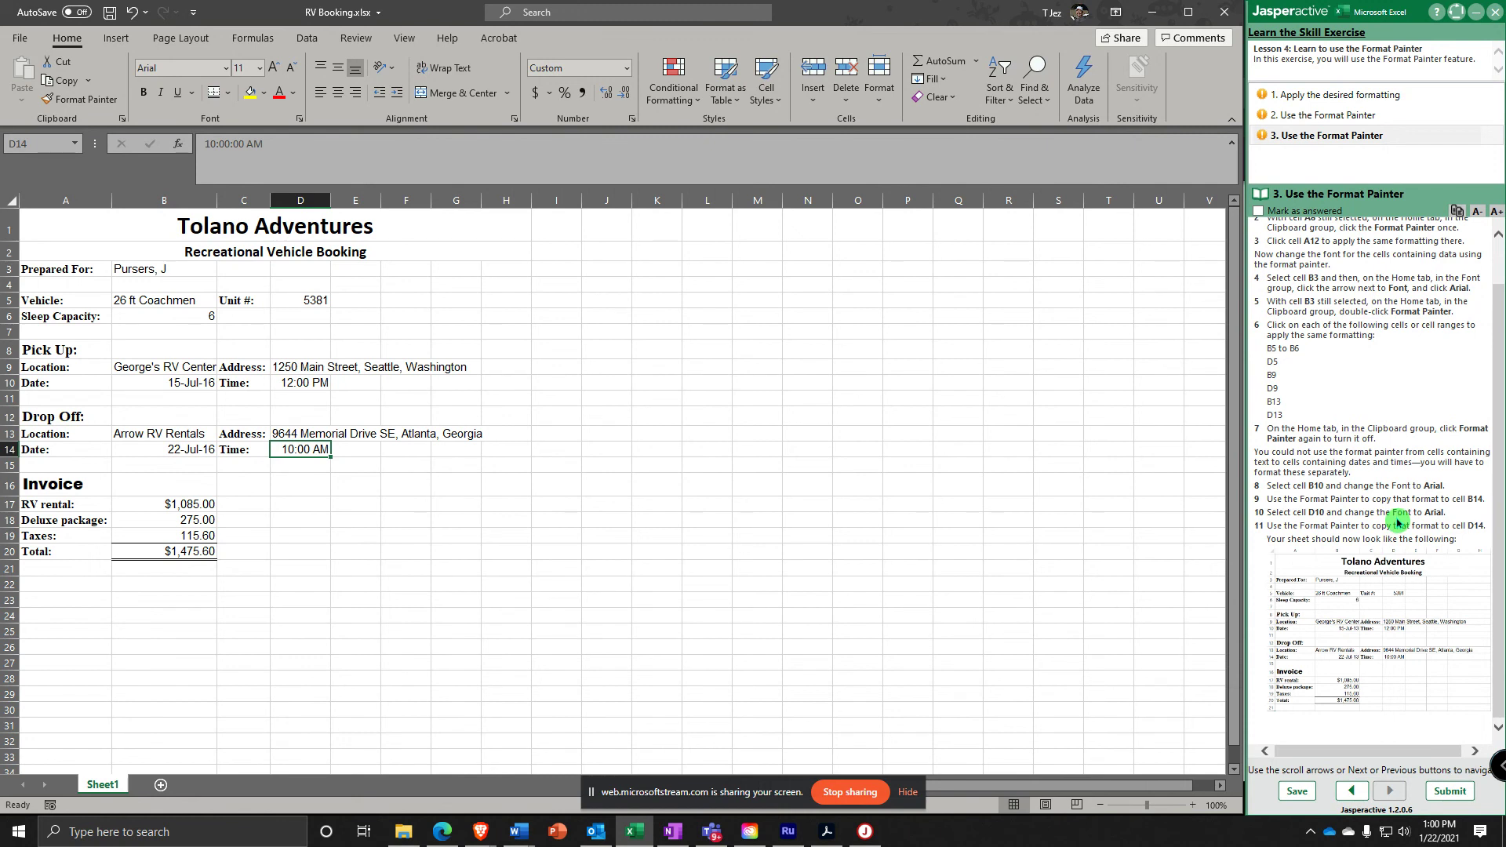
left_click(446, 489)
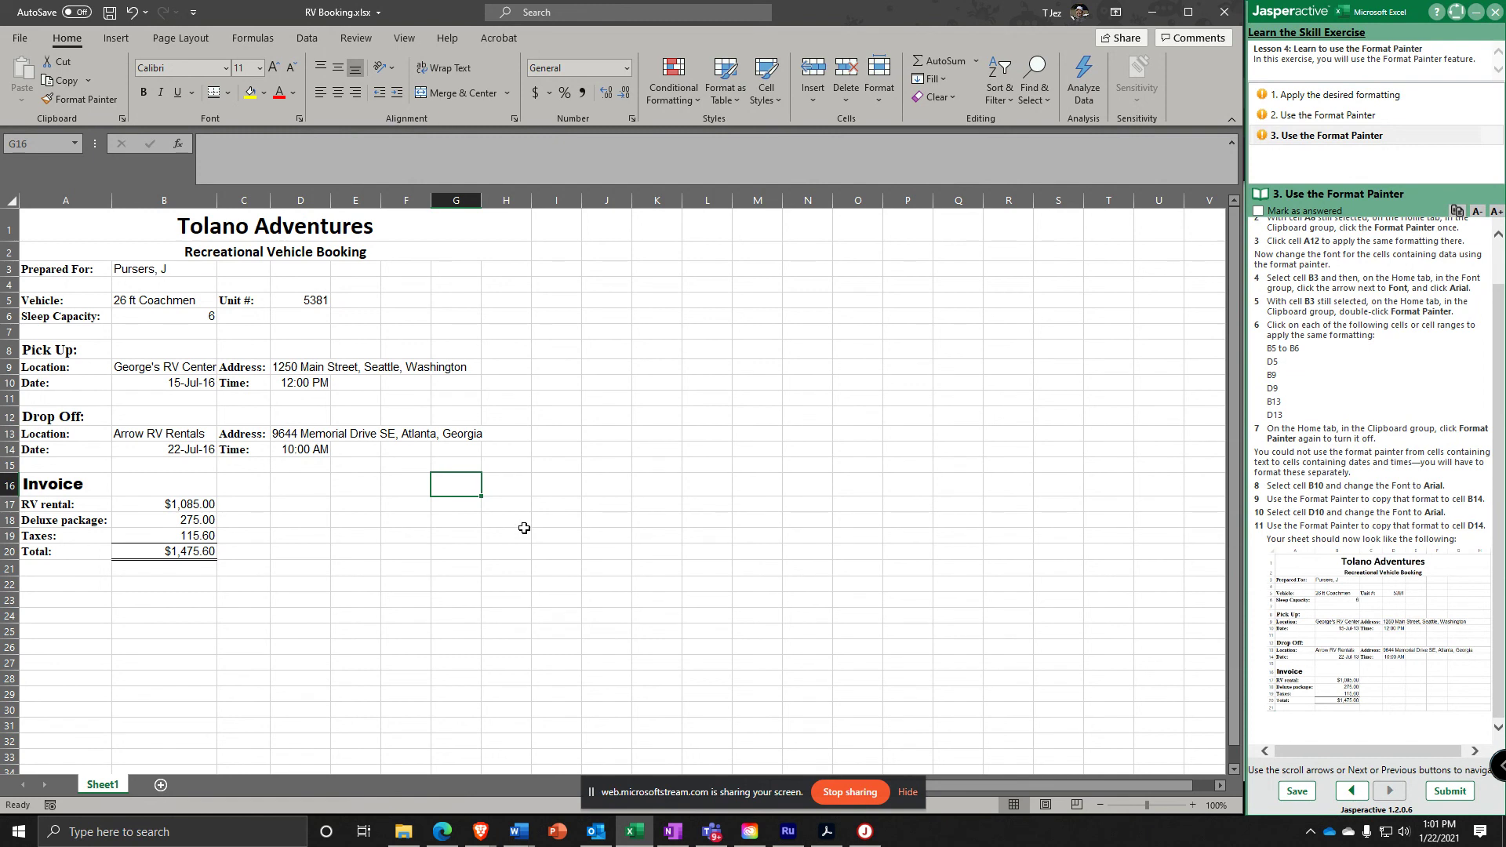
left_click(1355, 665)
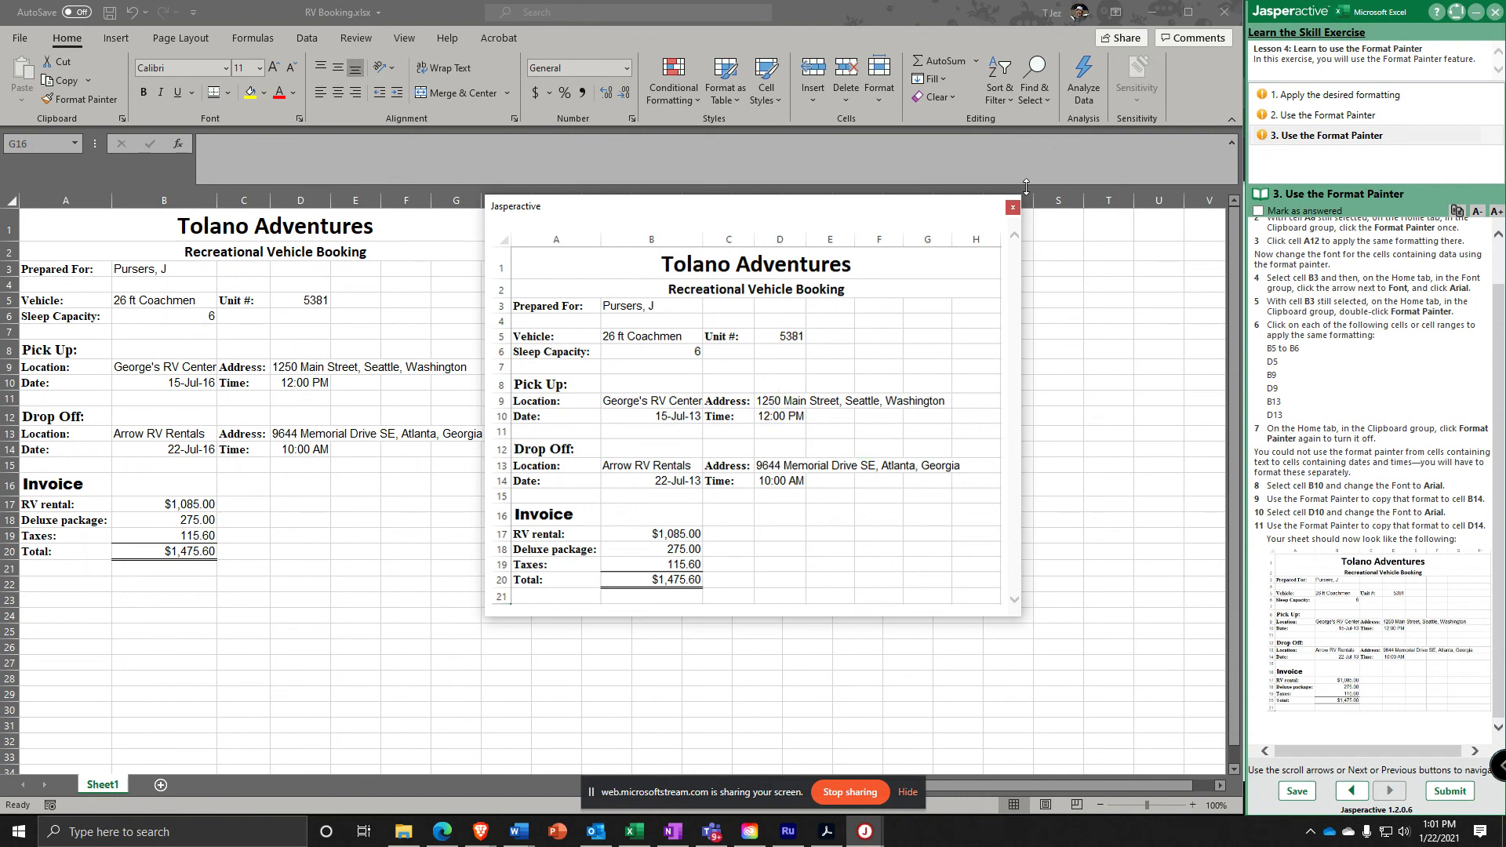
Close the sample, submit results scoring 100% with 3 correct marks, and go back to Jasperactive
left_click(1013, 210)
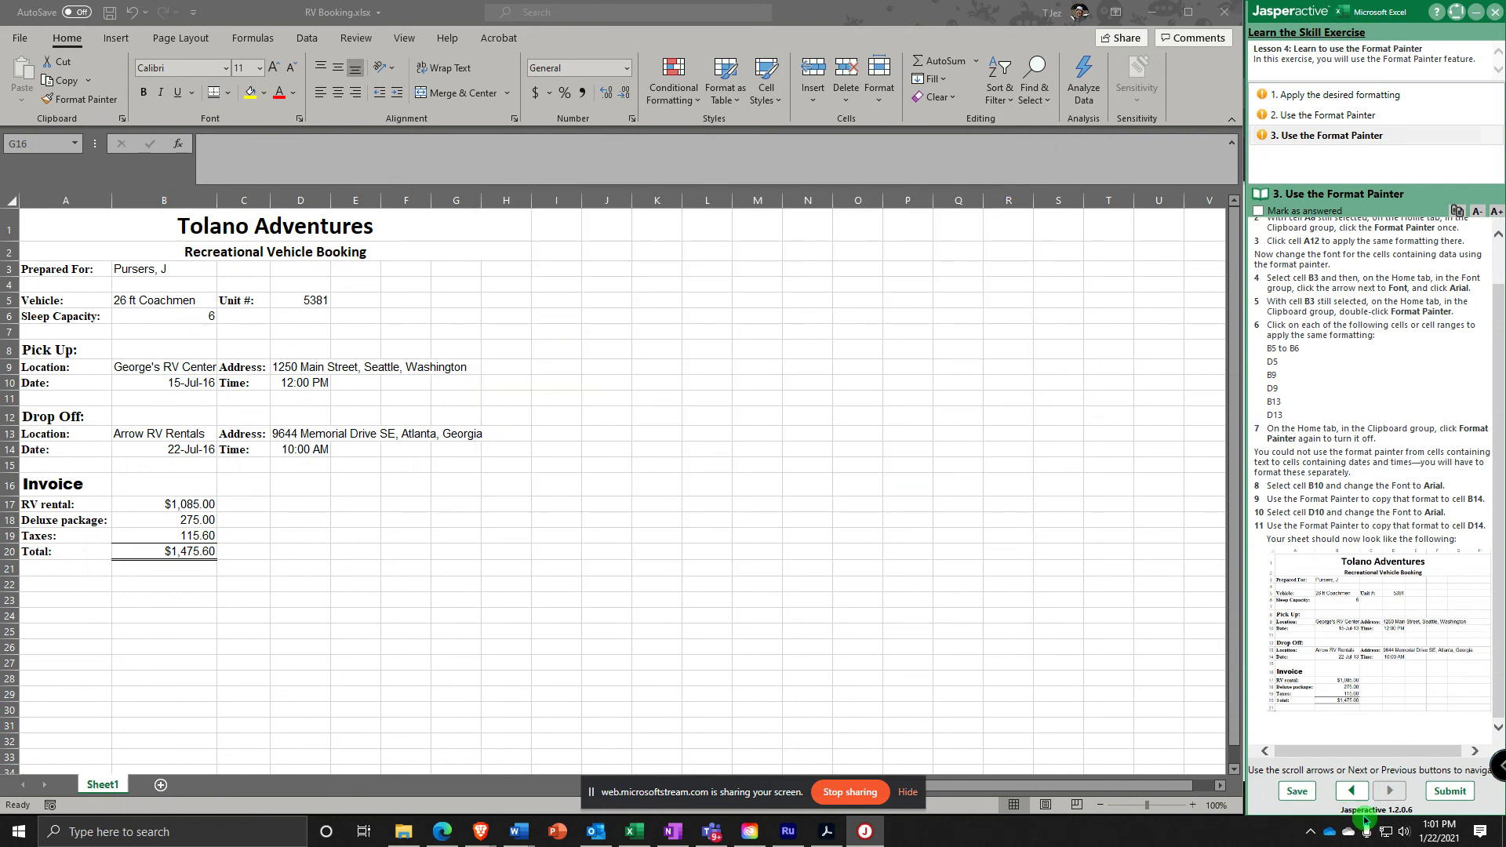
left_click(1472, 792)
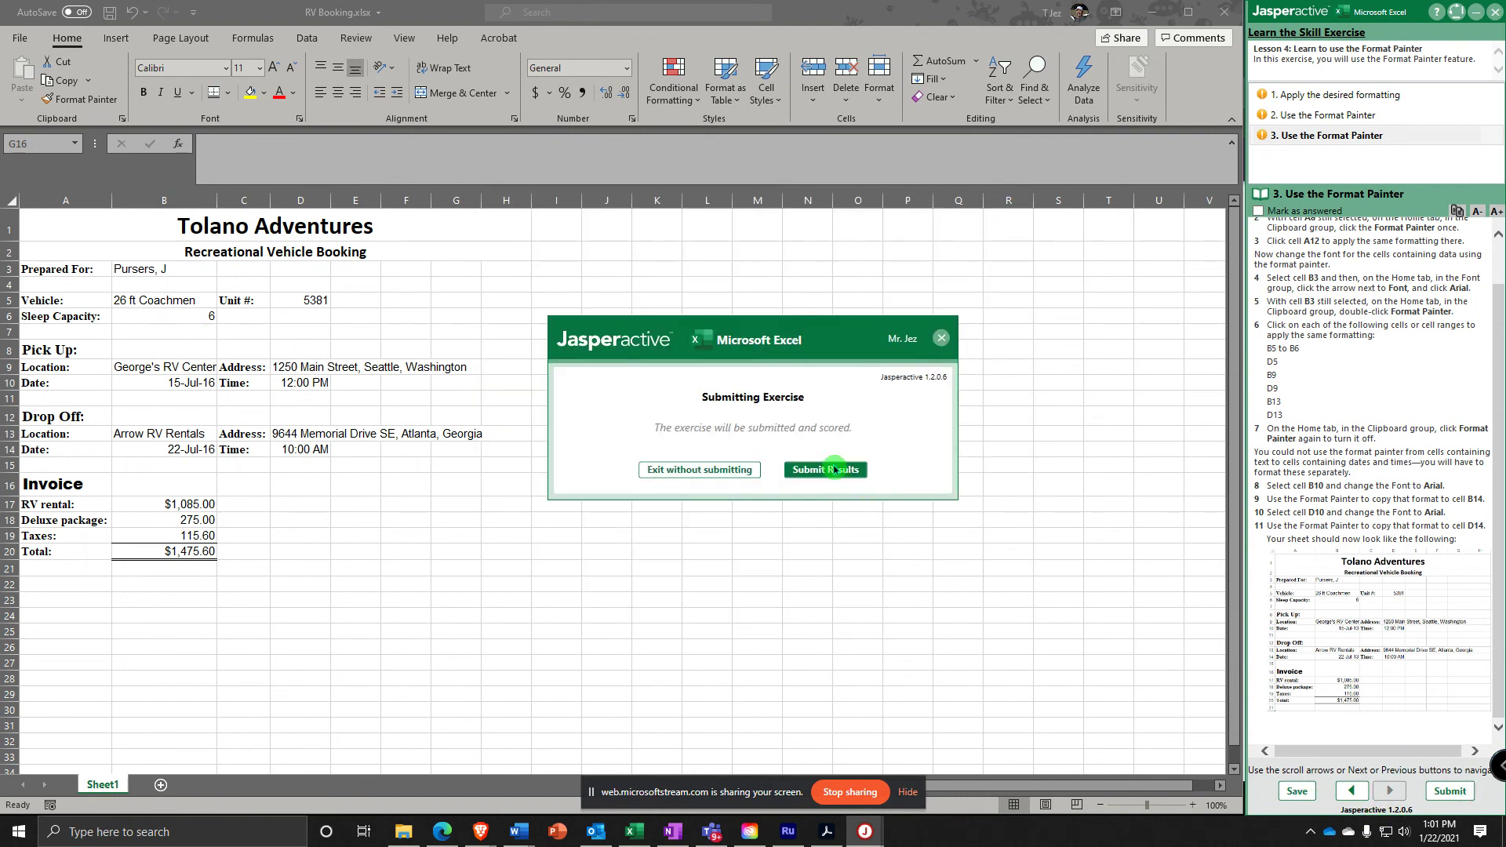
left_click(835, 469)
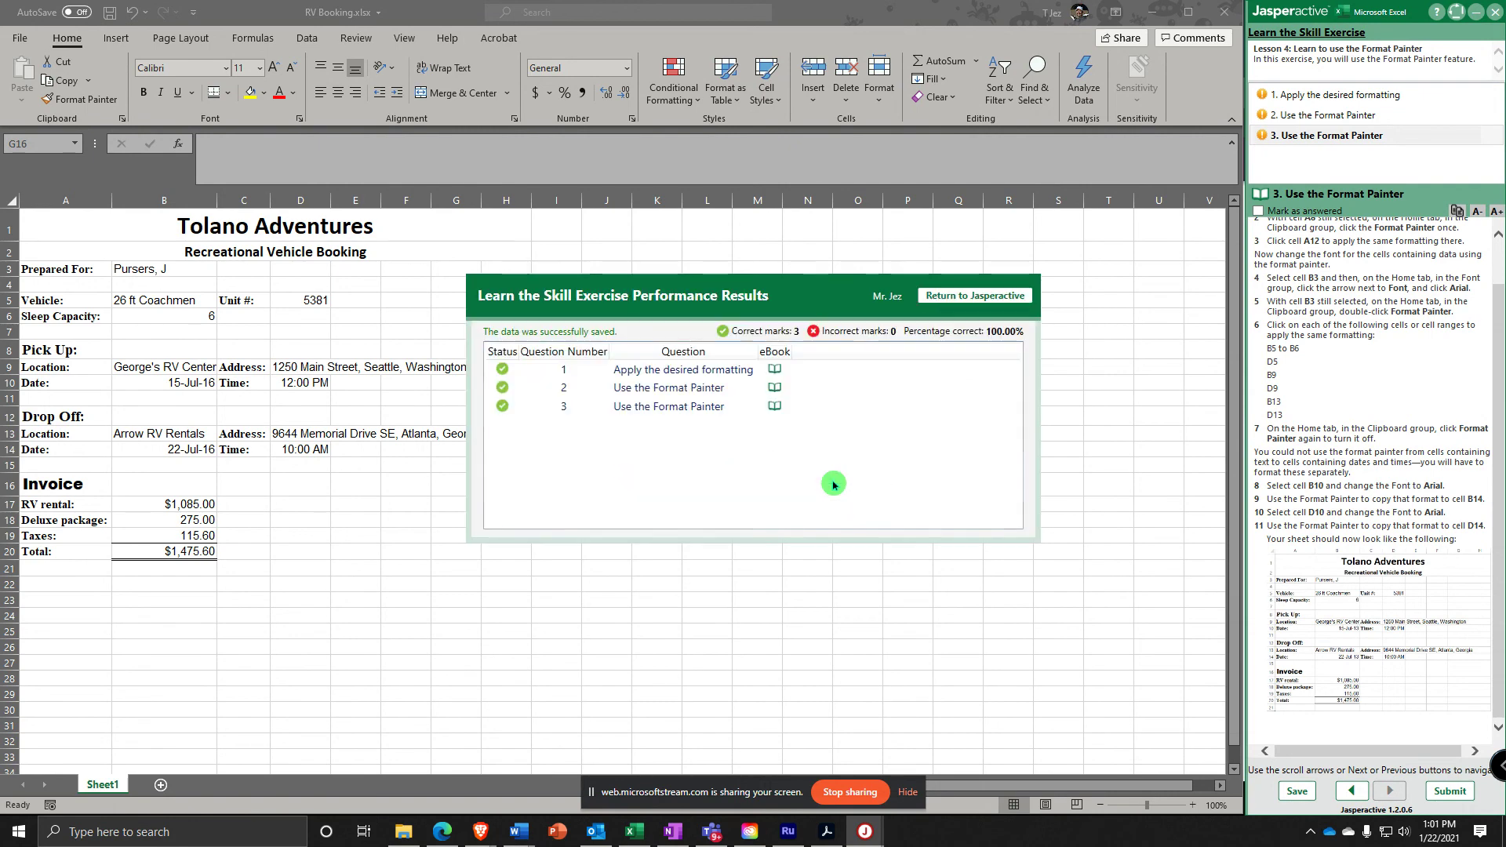
left_click(967, 296)
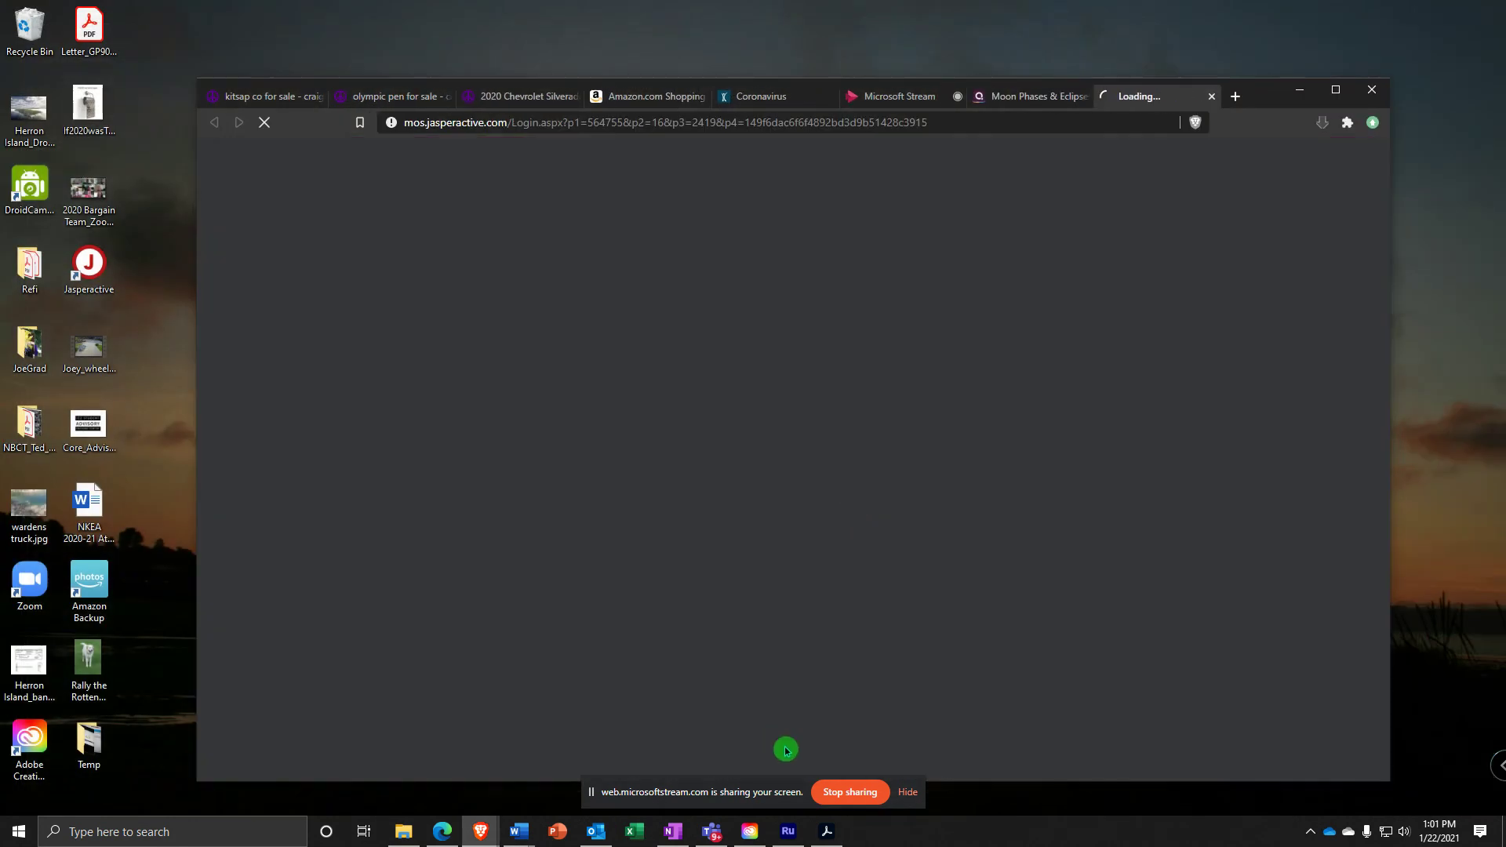